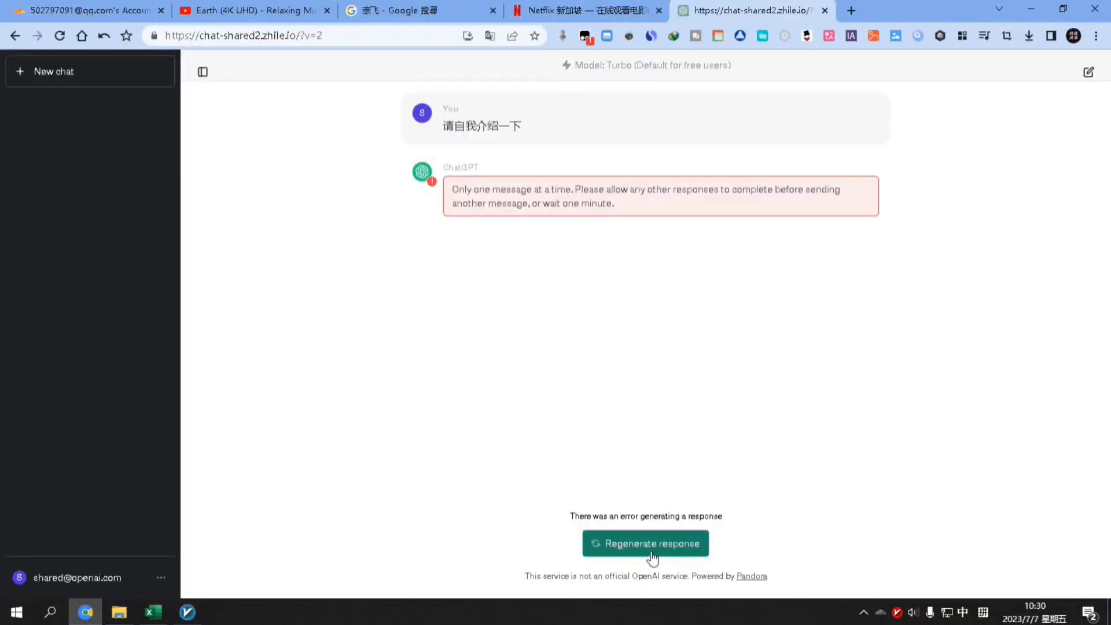
# Regenerate the ChatGPT reply after it showed an error
pyautogui.click(652, 545)
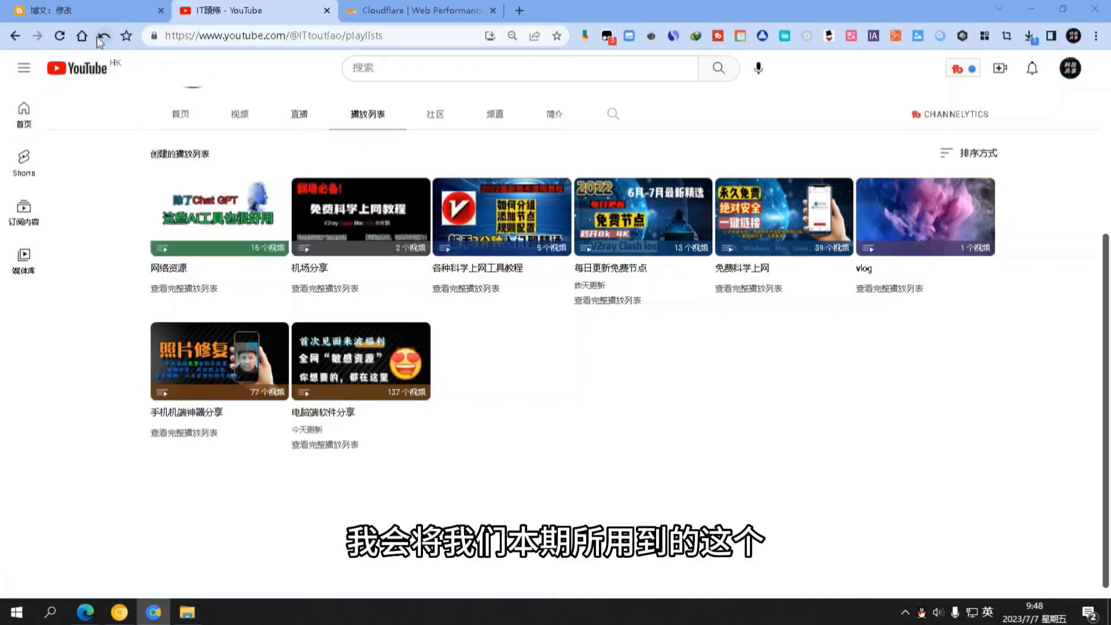
# Review the resource links in the Blogger '博文：修改' post, then bring up the Cloudflare login page
pyautogui.click(102, 7)
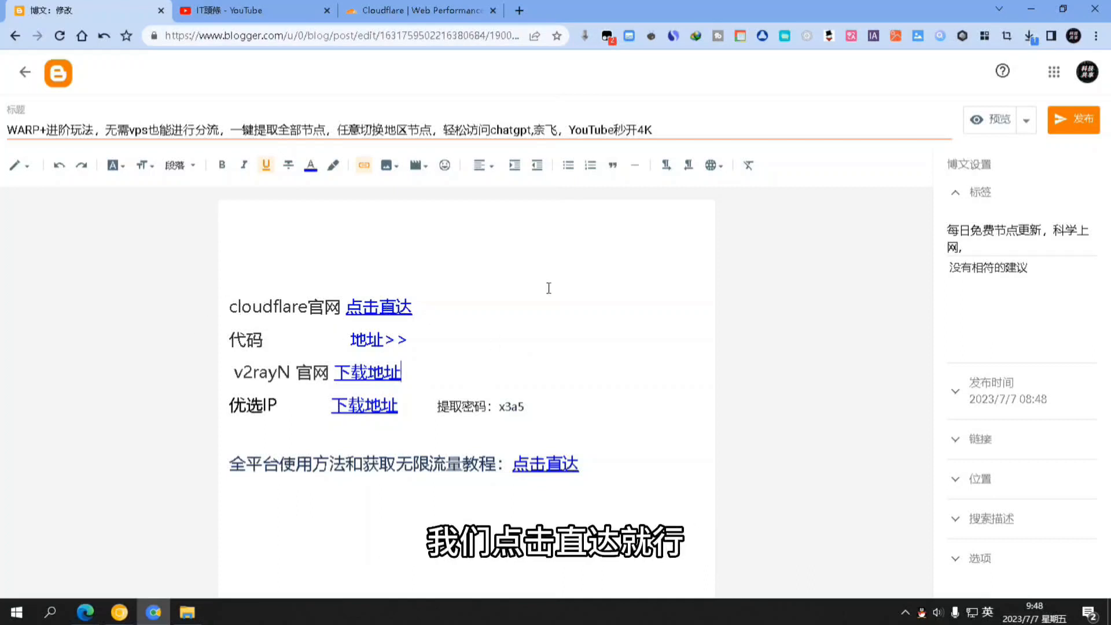
pyautogui.click(423, 10)
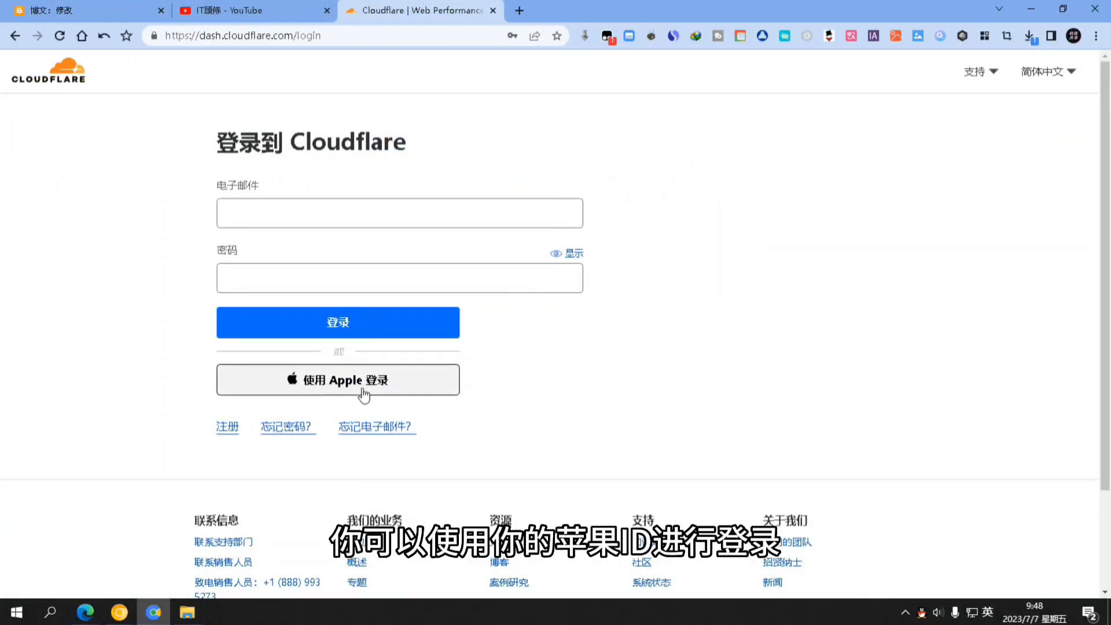
# Sign up and log in to Cloudflare, leaving the interface language as 简体中文
pyautogui.click(228, 429)
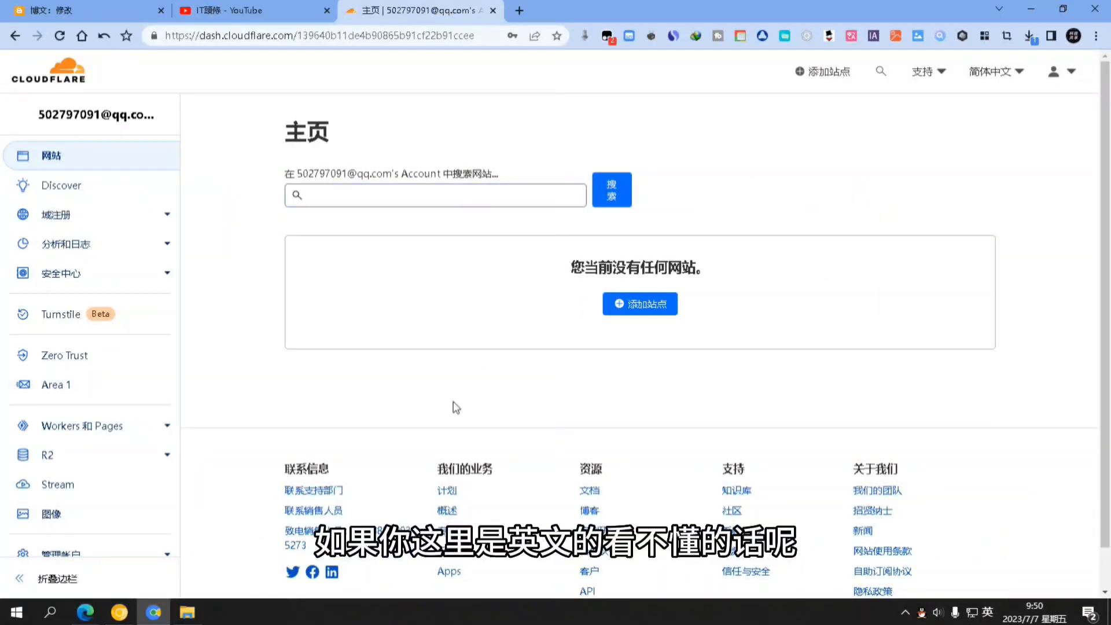
pyautogui.click(1022, 81)
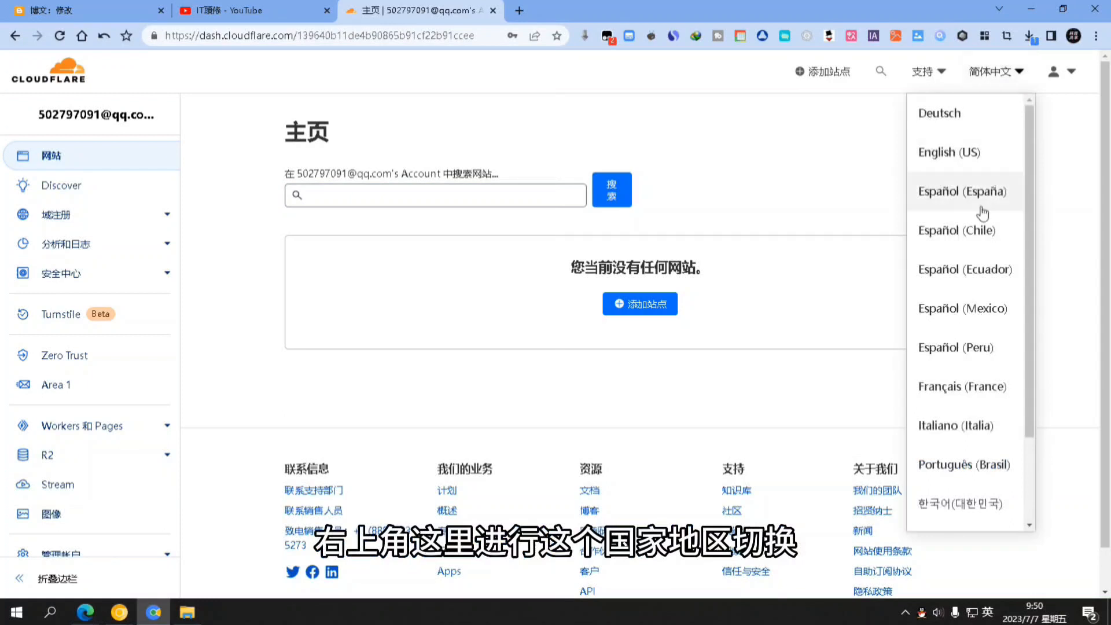
pyautogui.scroll(-5, 974, 478)
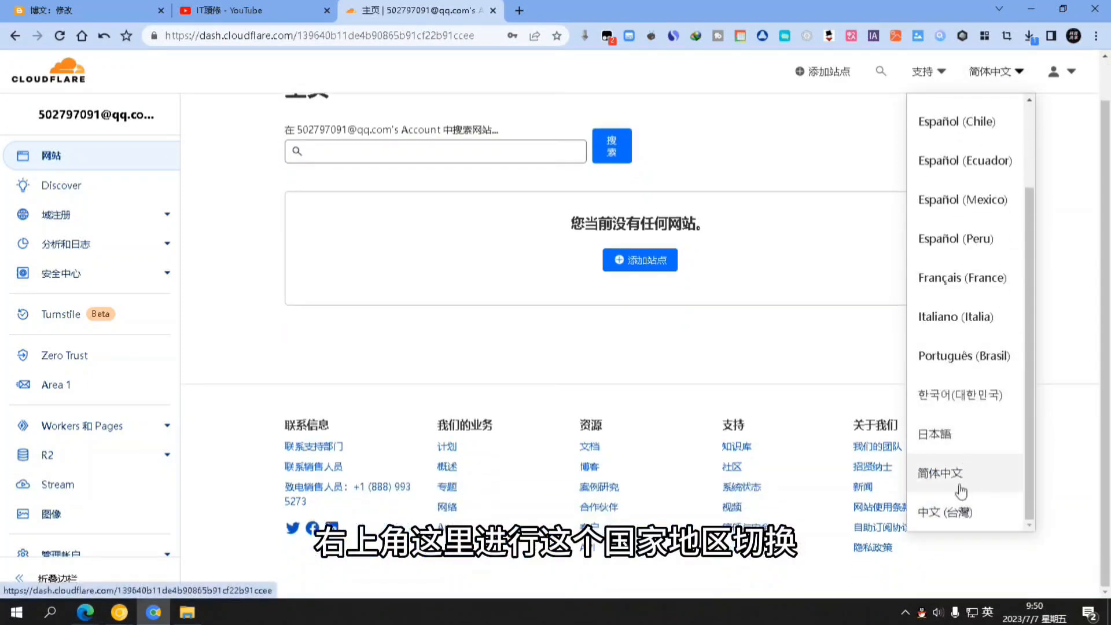
pyautogui.click(495, 352)
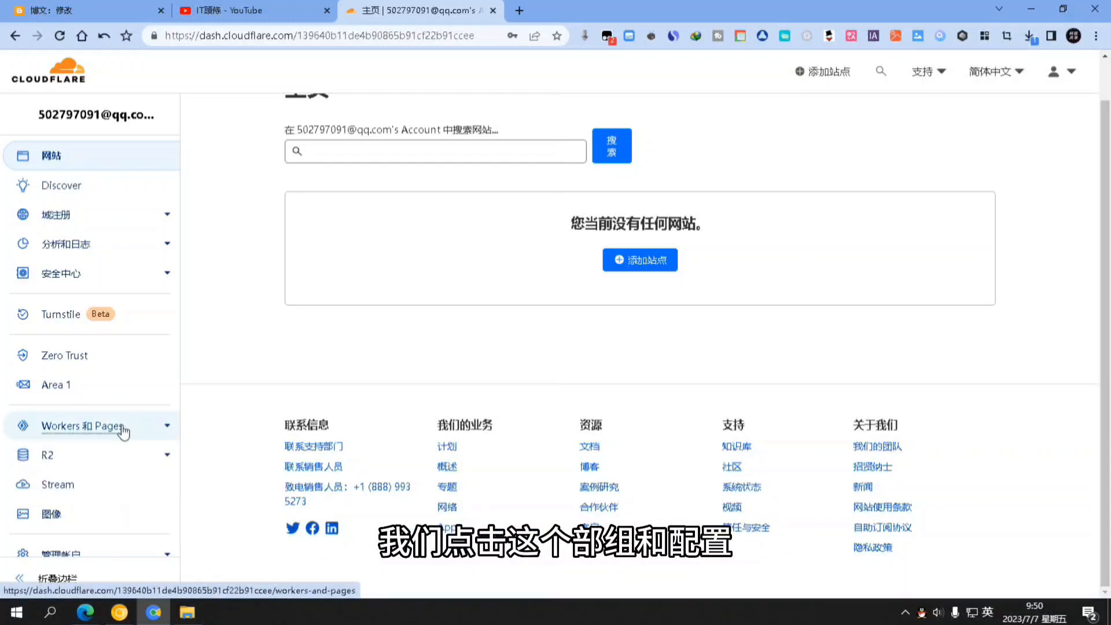
# Create a Hello World worker named 'warp' under Workers 和 Pages and deploy it
pyautogui.click(122, 427)
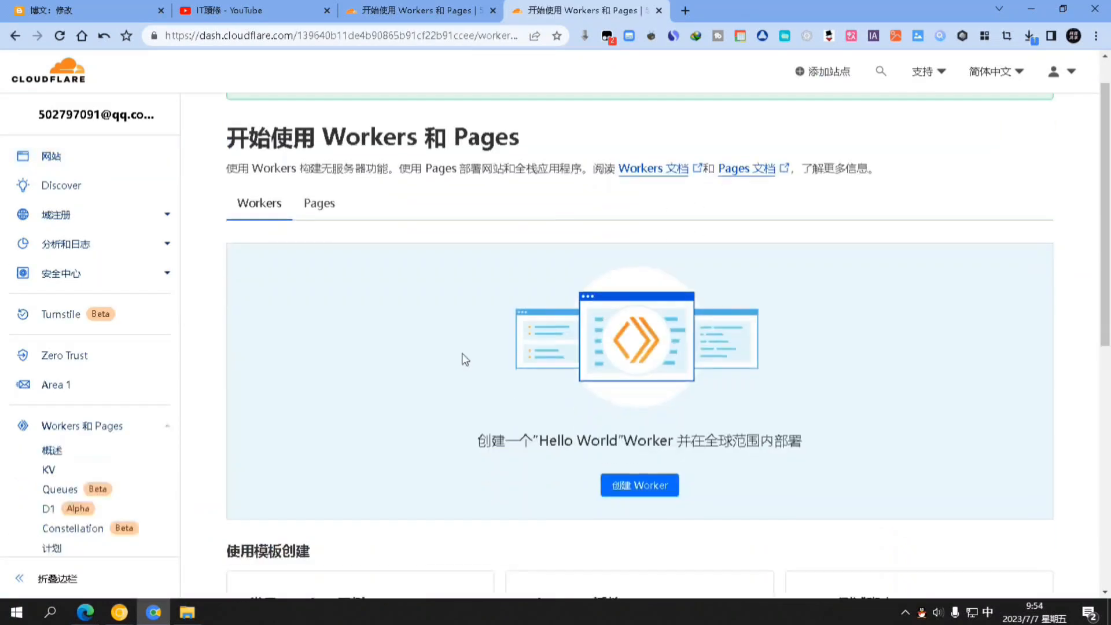
pyautogui.scroll(-2, 463, 353)
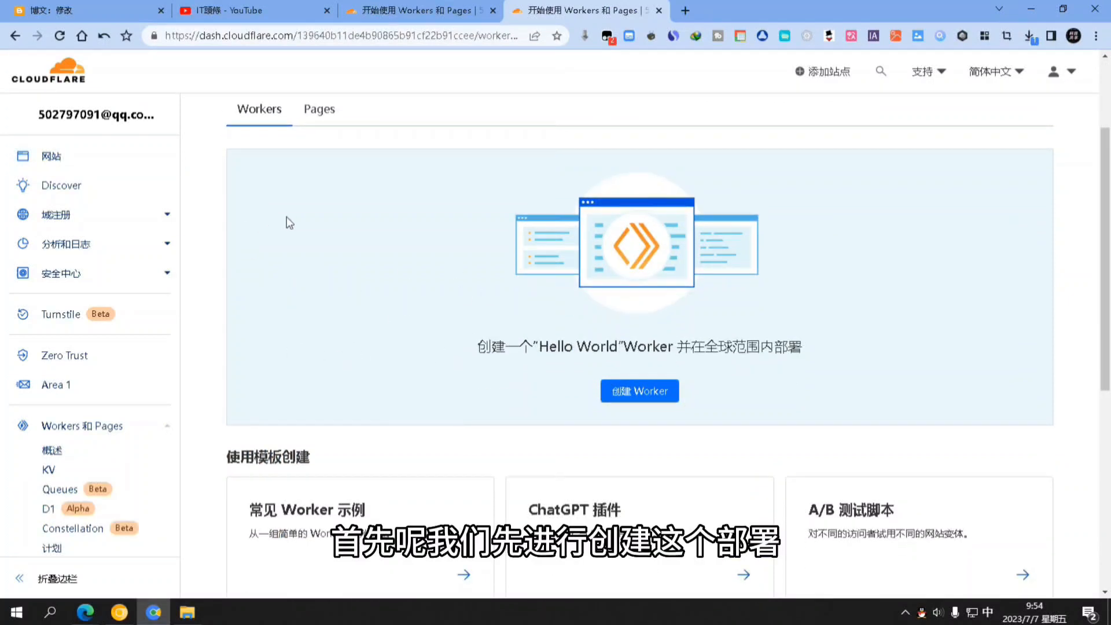
pyautogui.click(660, 393)
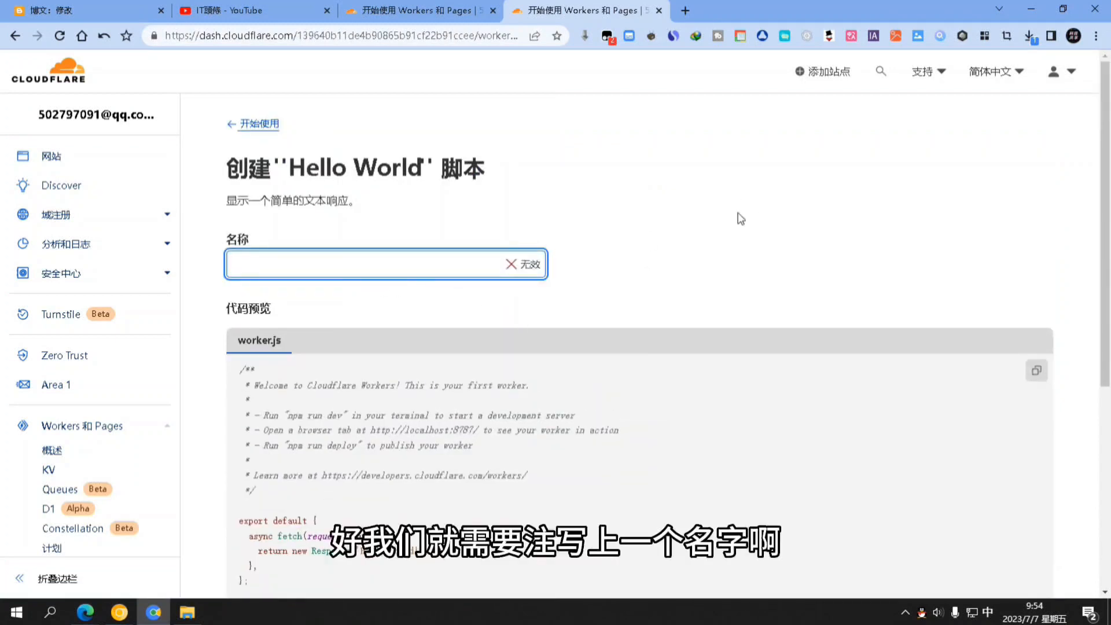
pyautogui.click(337, 261)
pyautogui.write('wa')
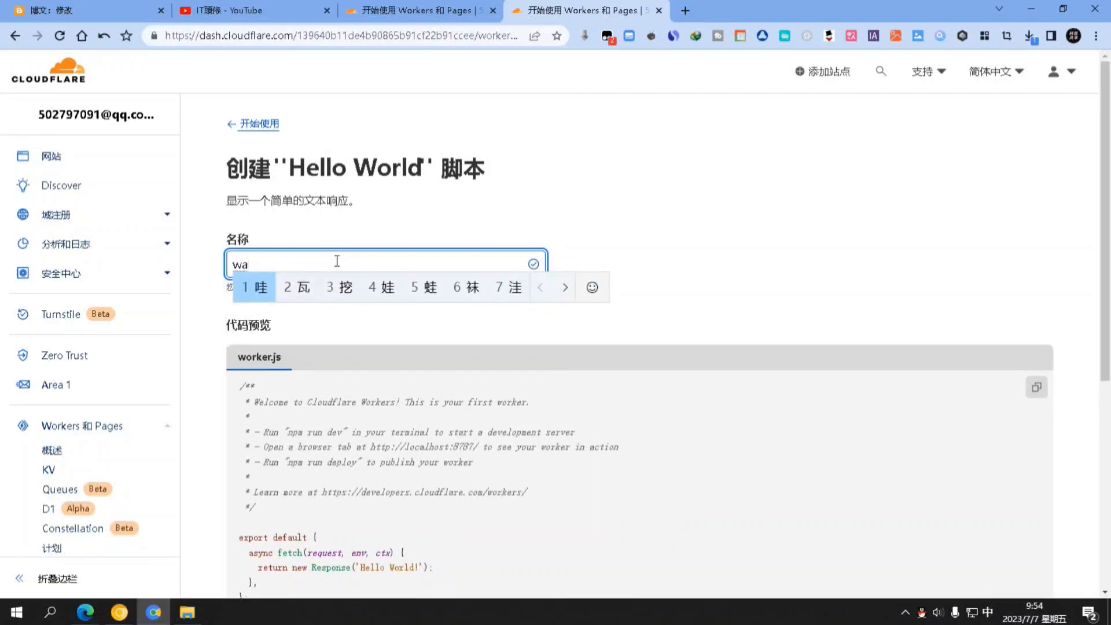
pyautogui.write('rp')
pyautogui.press('shift')
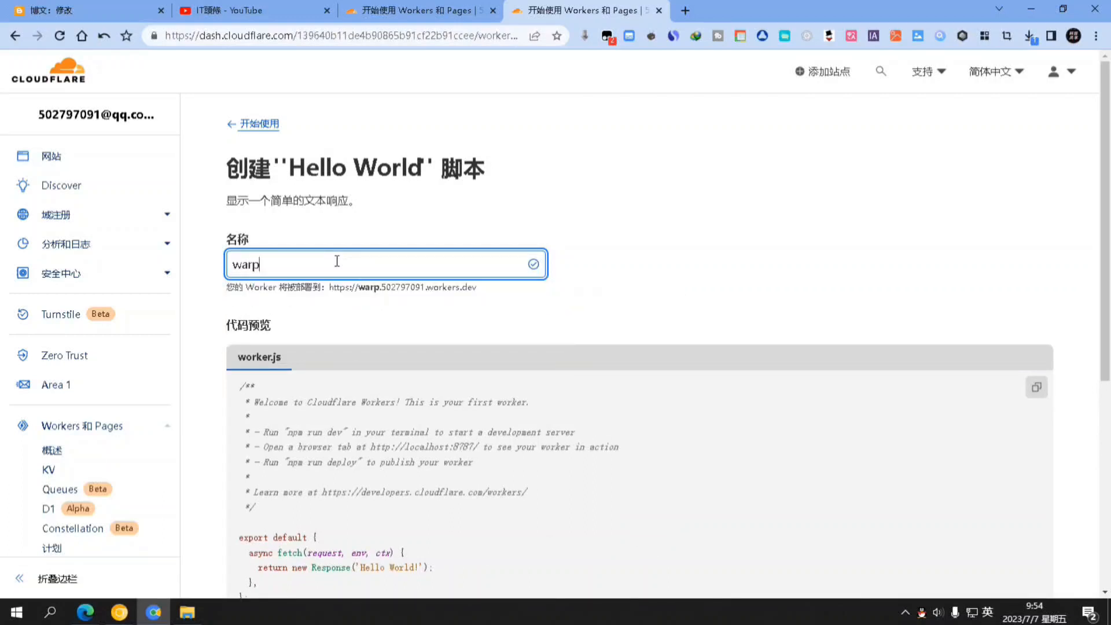
pyautogui.scroll(-5, 566, 270)
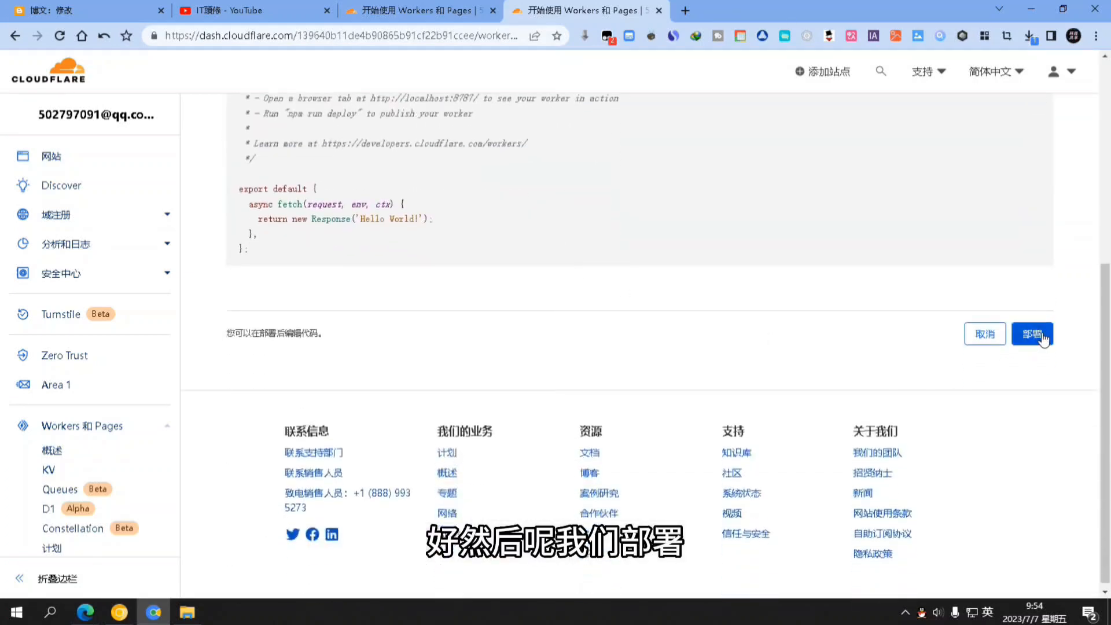
pyautogui.click(1039, 339)
pyautogui.scroll(5, 846, 275)
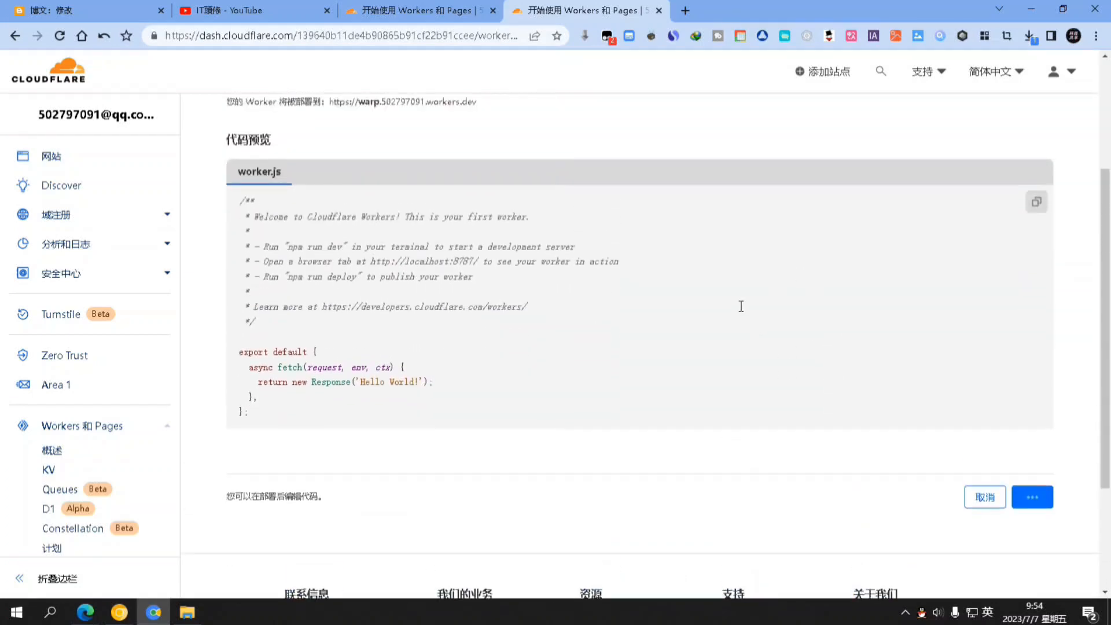
pyautogui.scroll(-5, 738, 311)
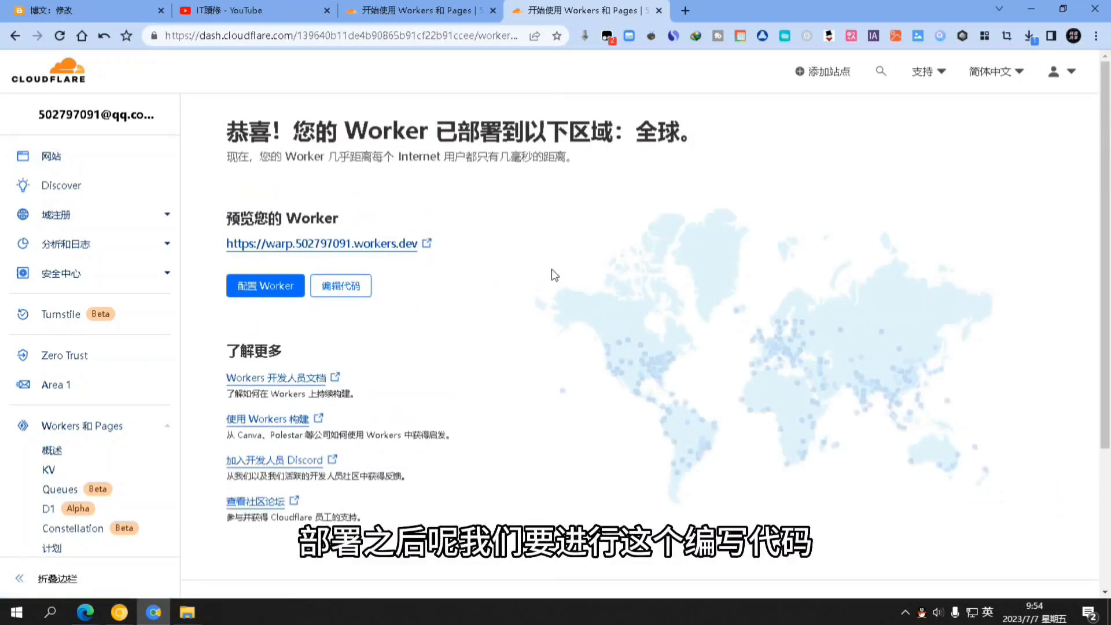
# Open the warp worker's code editor and the script file linked in the Blogger post, selecting all its code
pyautogui.click(341, 285)
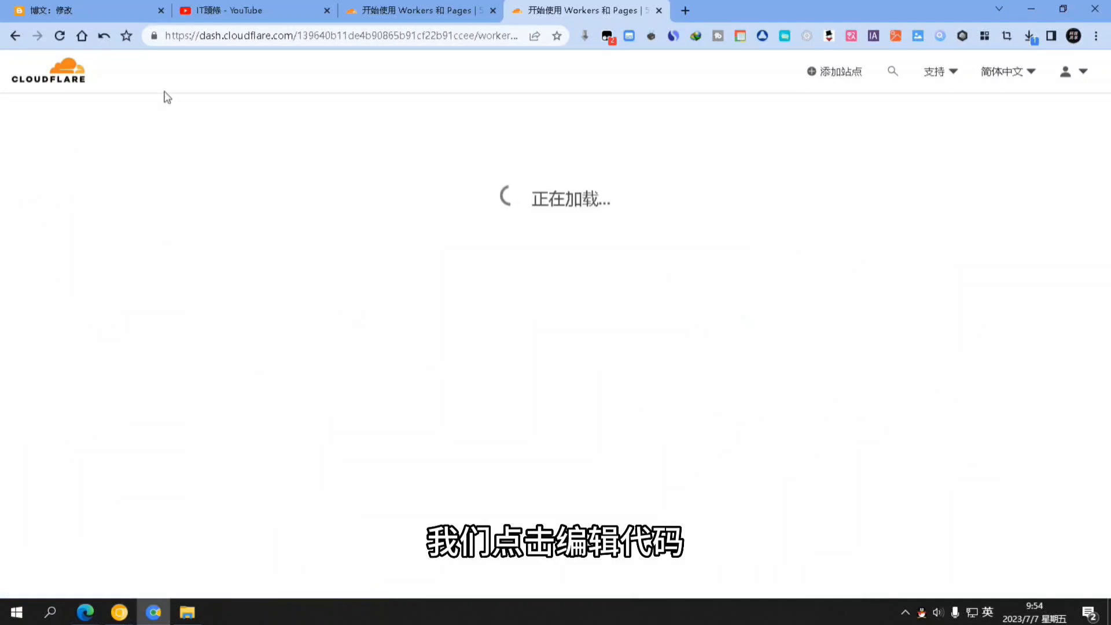
pyautogui.click(87, 10)
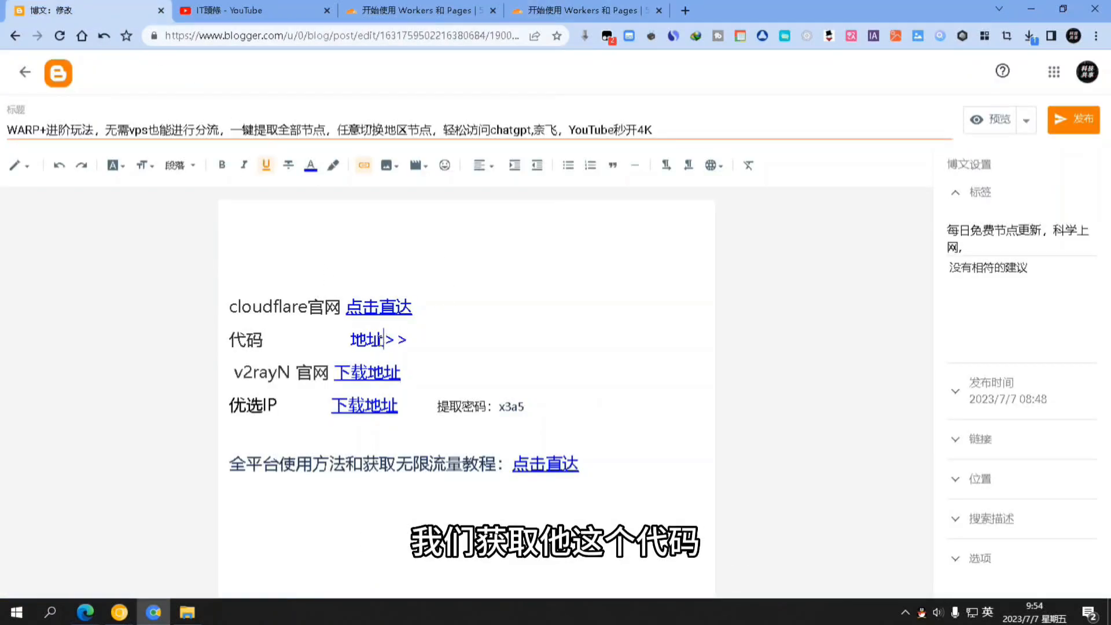
pyautogui.click(383, 338)
pyautogui.click(415, 370)
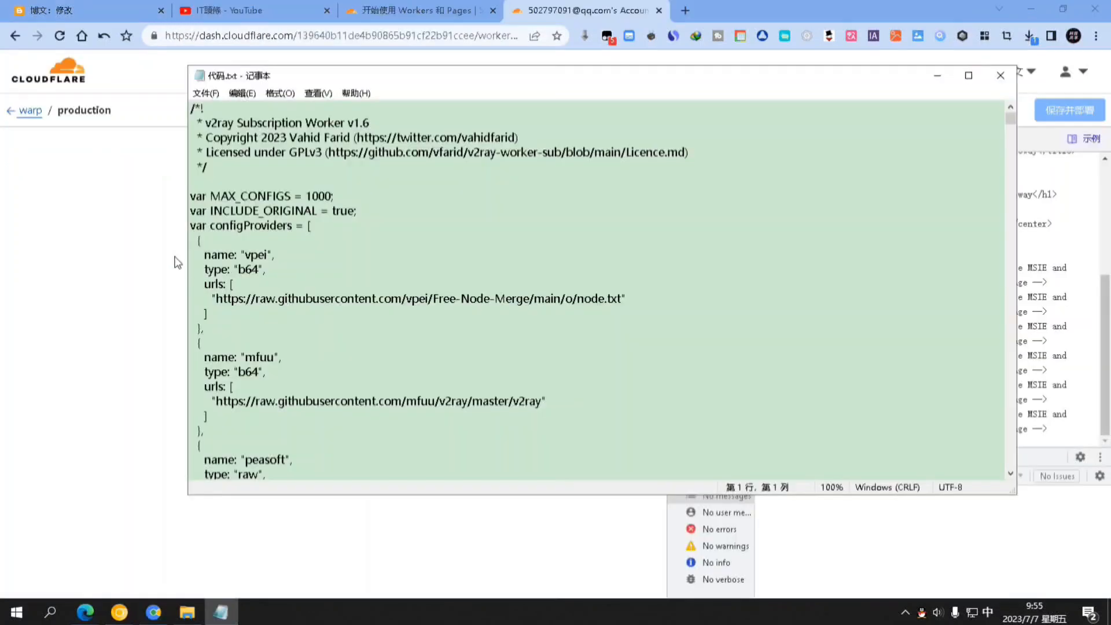
pyautogui.click(230, 254)
pyautogui.hotkey('ctrl', 'a')
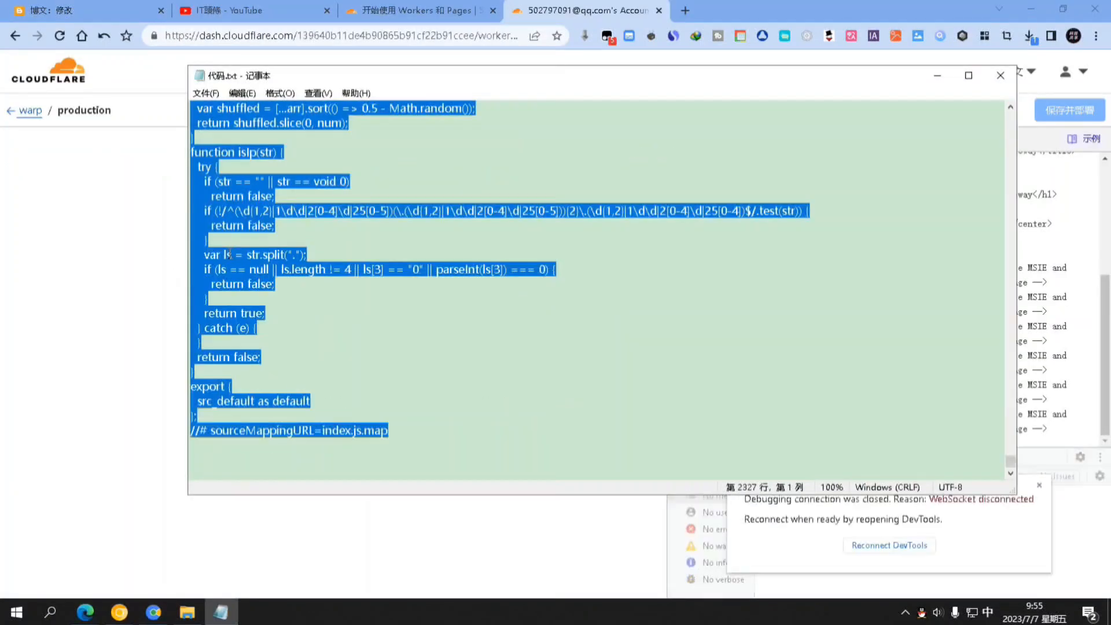
pyautogui.click(938, 75)
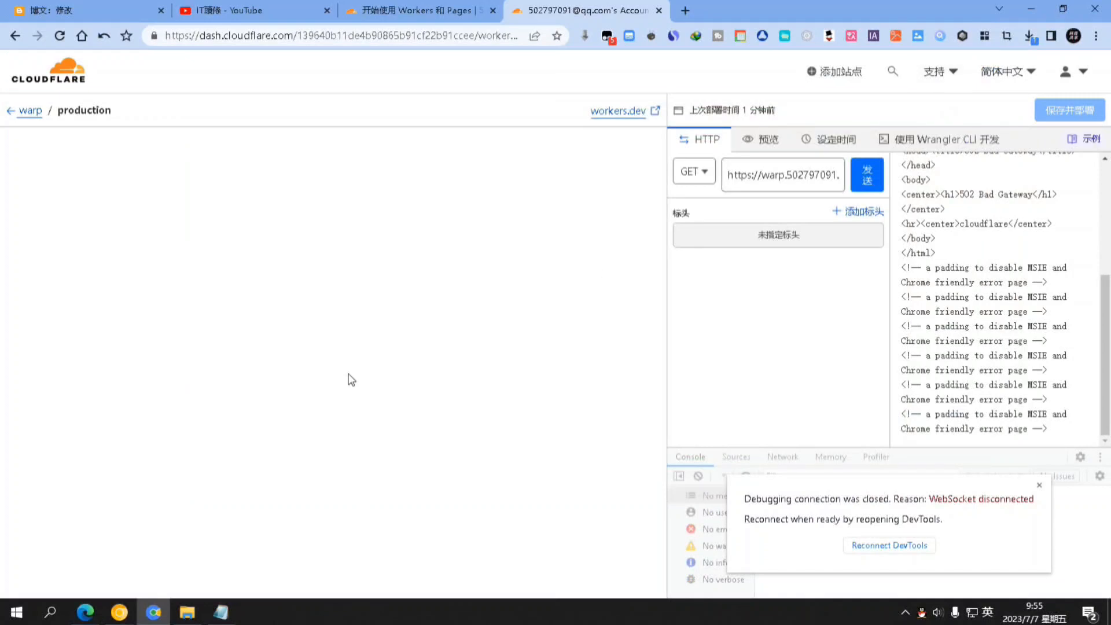
pyautogui.click(59, 35)
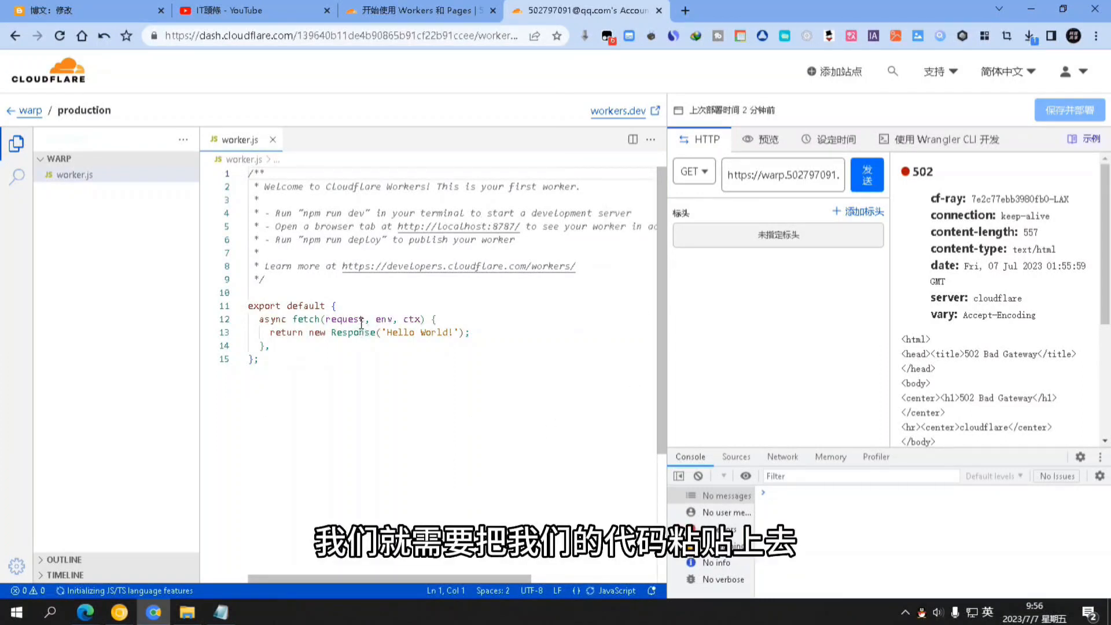
# Check the preferred-IP download link in the post, then copy the full script from the code file
pyautogui.click(67, 7)
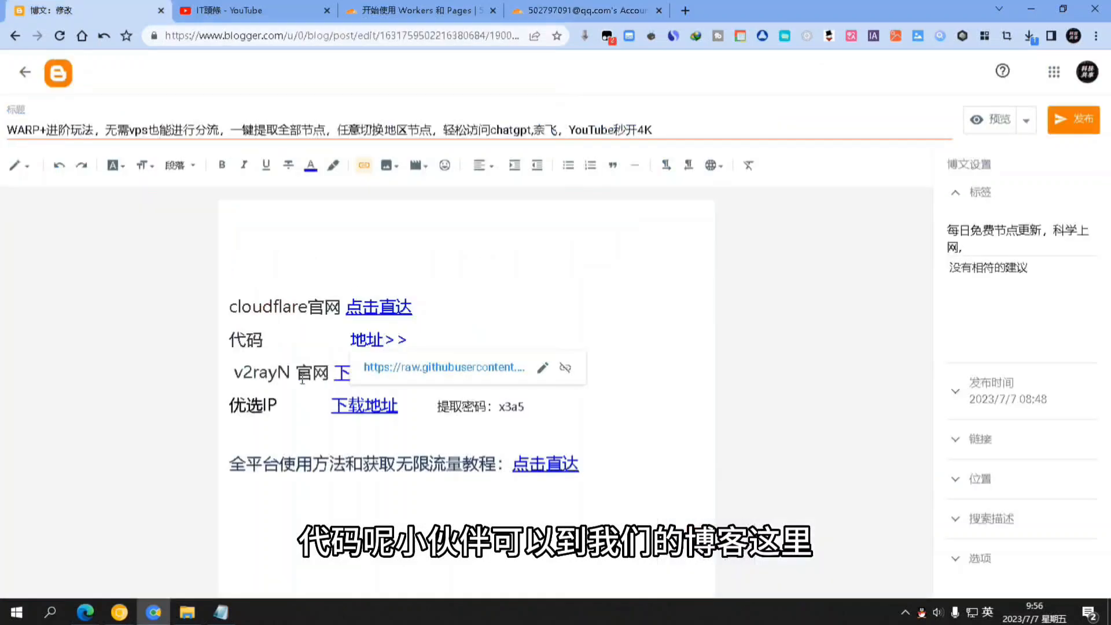
pyautogui.click(382, 405)
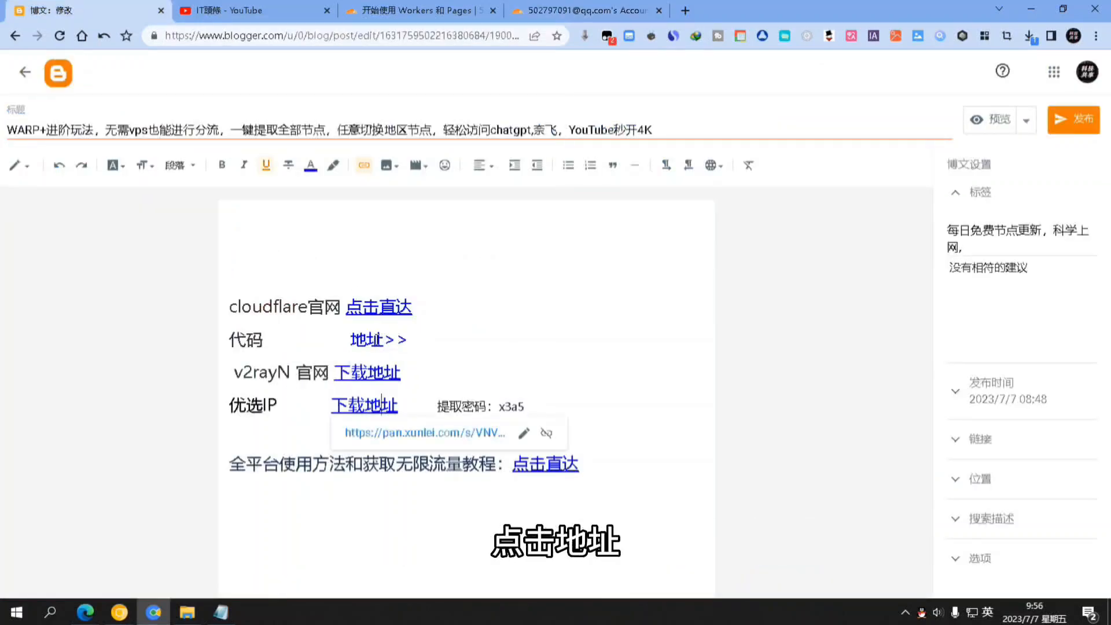
pyautogui.click(594, 7)
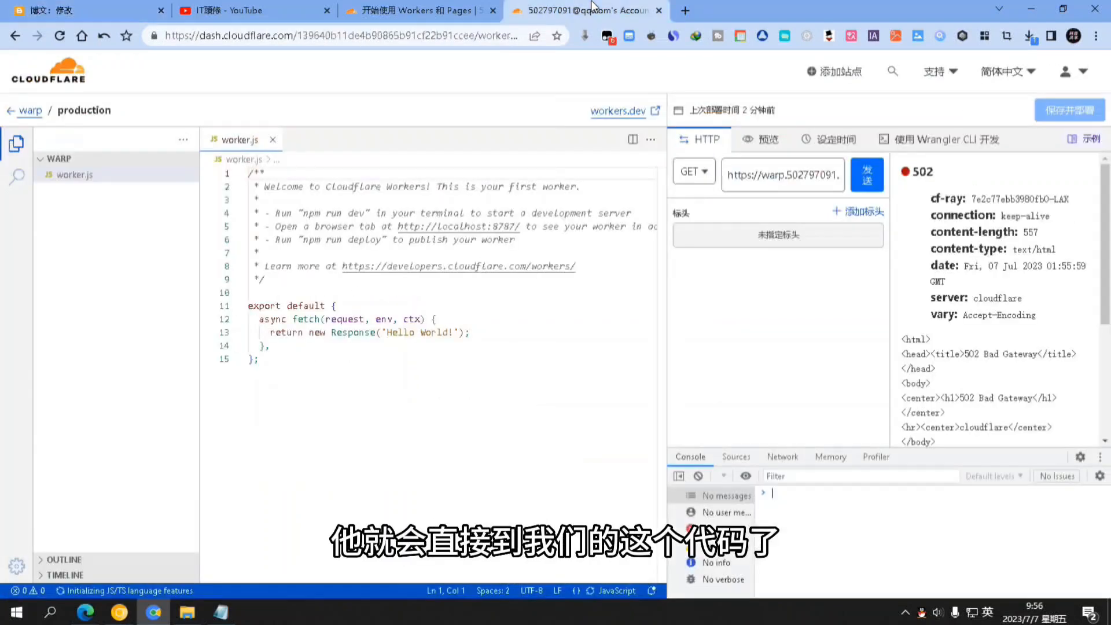
pyautogui.click(220, 612)
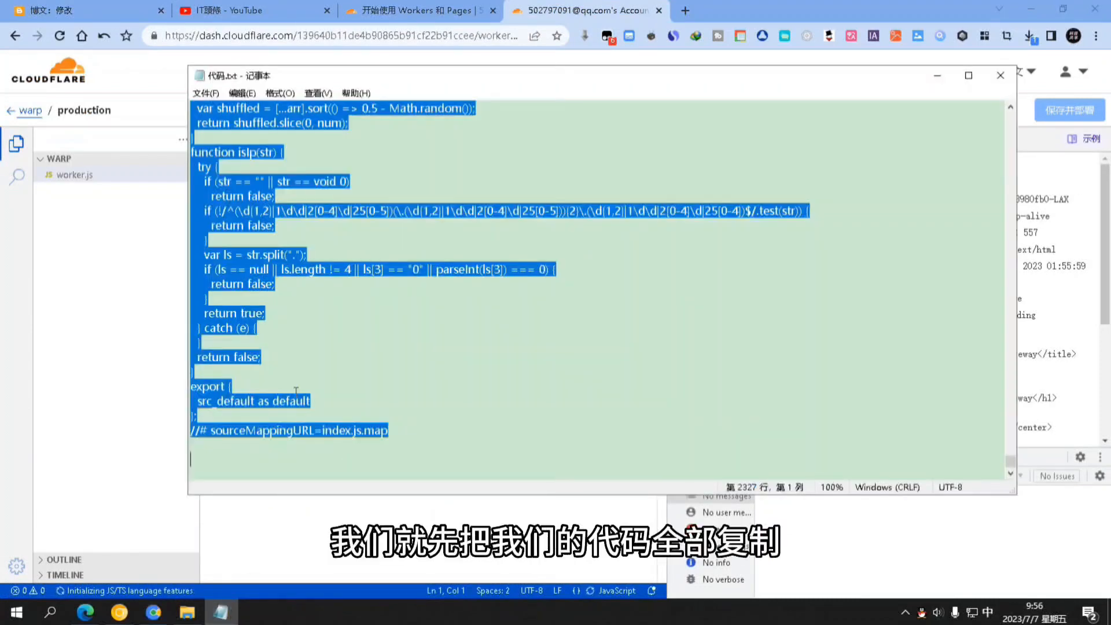
pyautogui.rightClick(250, 282)
pyautogui.click(285, 322)
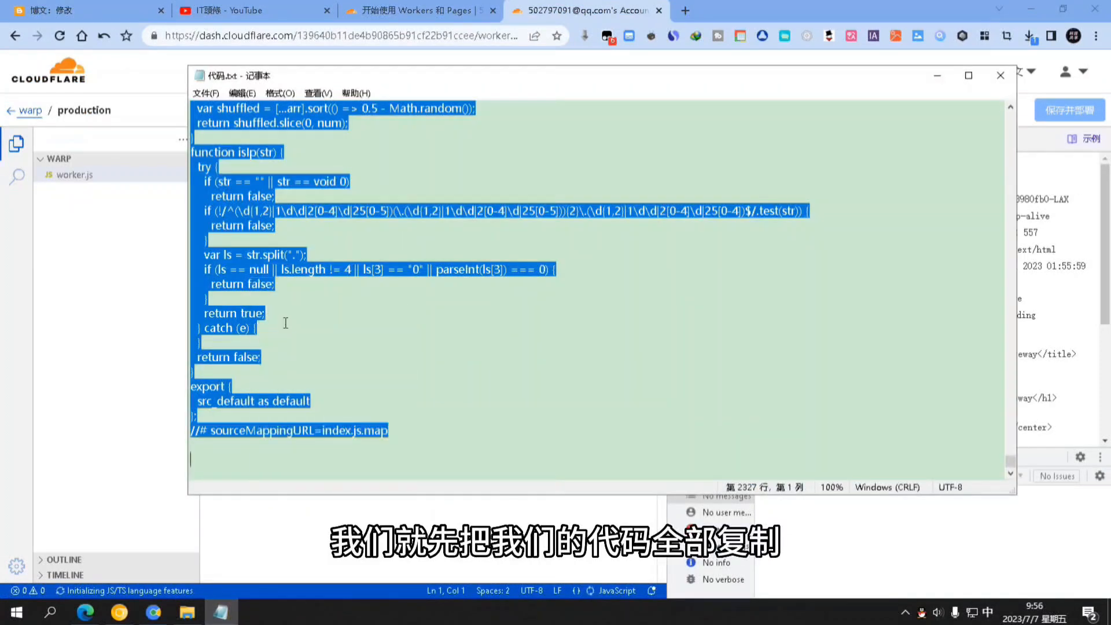
pyautogui.click(938, 76)
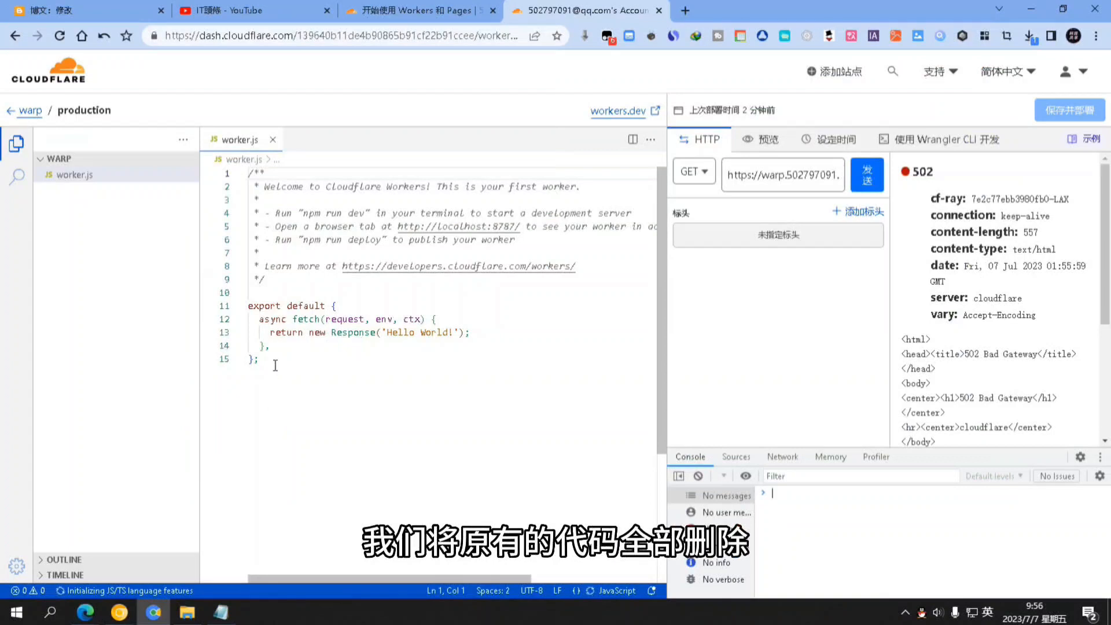
# Replace the worker's default Hello World code with the pasted 2327-line script
pyautogui.moveTo(276, 366); pyautogui.dragTo(253, 173)
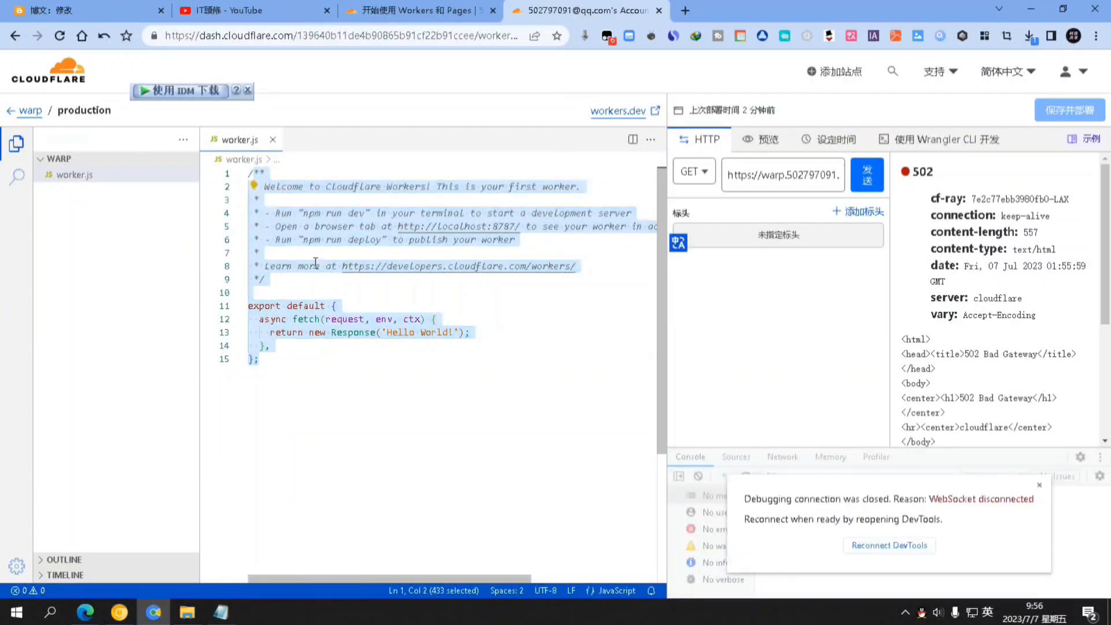
pyautogui.press('BackSpace')
pyautogui.hotkey('ctrl', 'v')
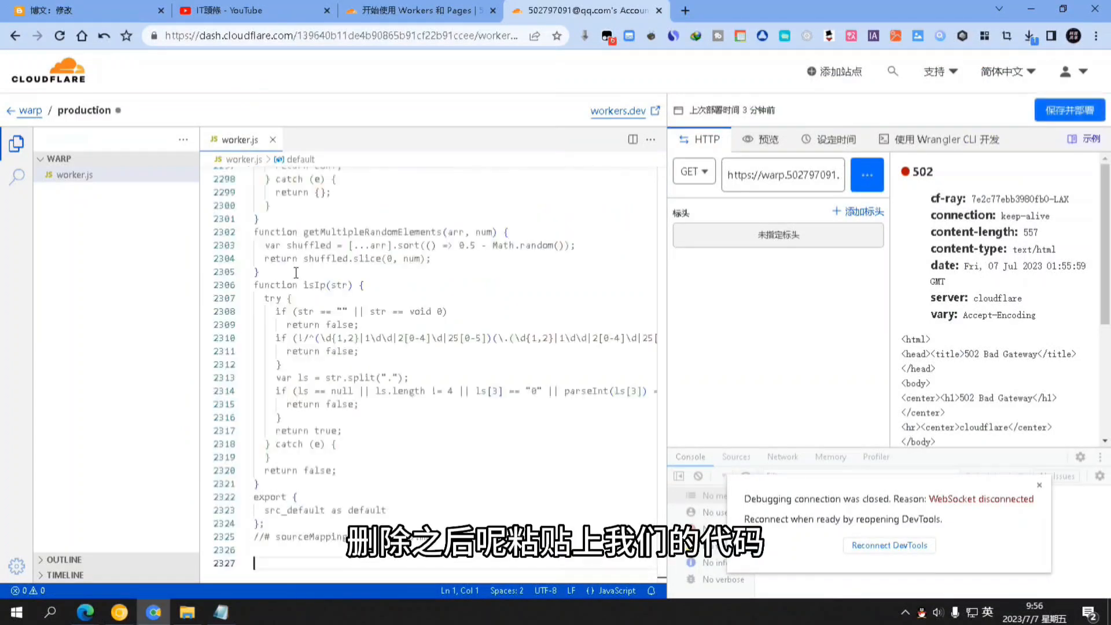
pyautogui.scroll(2, 466, 349)
pyautogui.scroll(3, 465, 348)
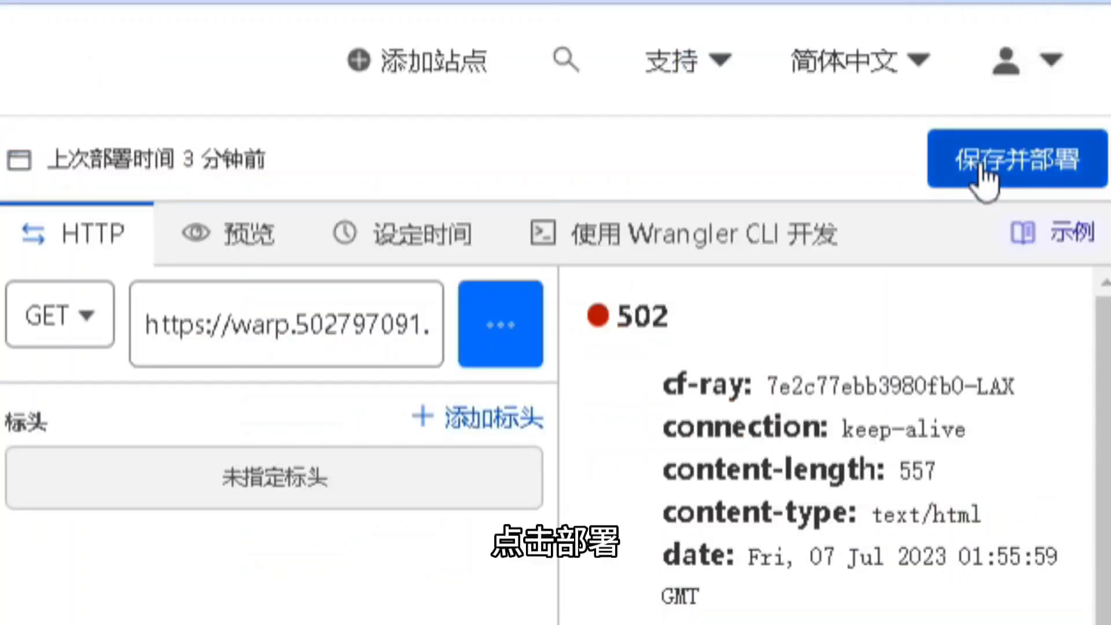
# Save and deploy the updated warp worker code
pyautogui.click(985, 169)
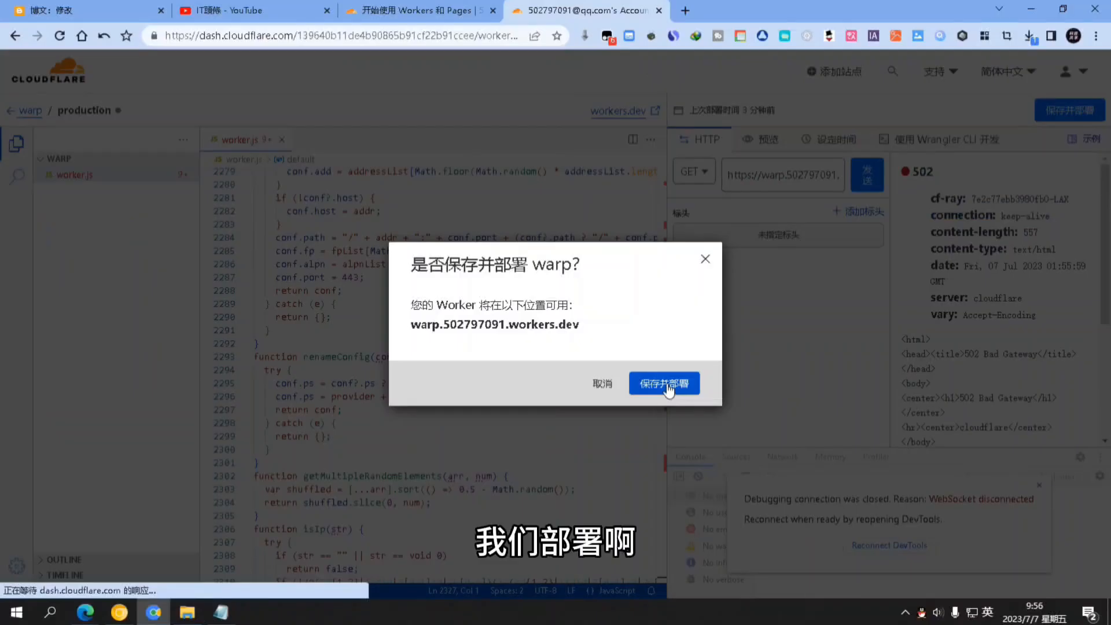
pyautogui.click(665, 384)
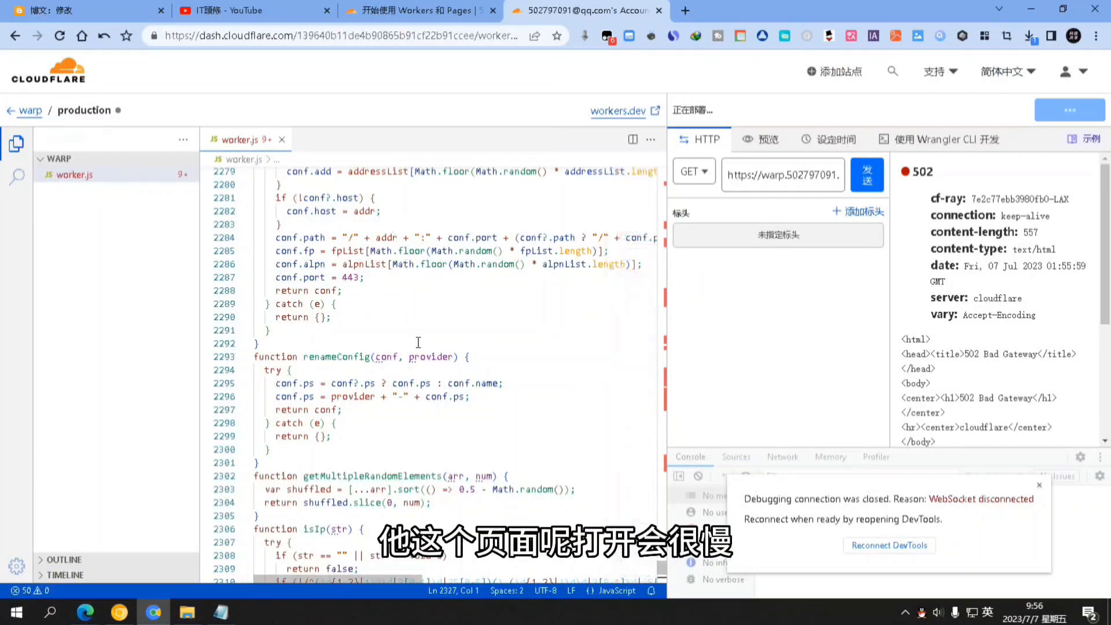
pyautogui.scroll(1, 294, 241)
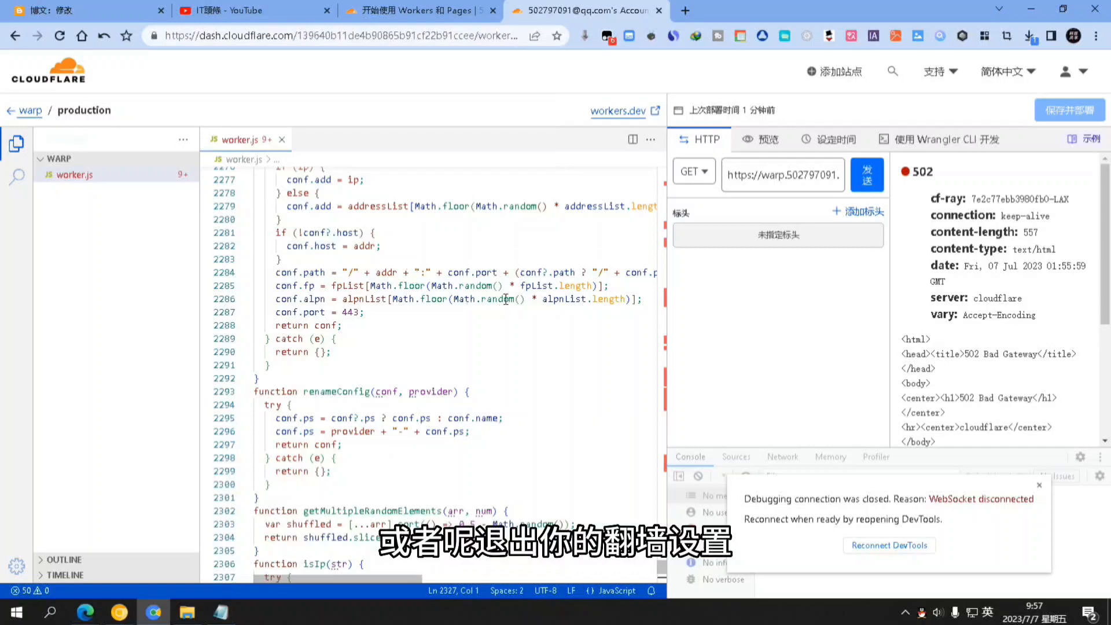
pyautogui.scroll(-5, 271, 416)
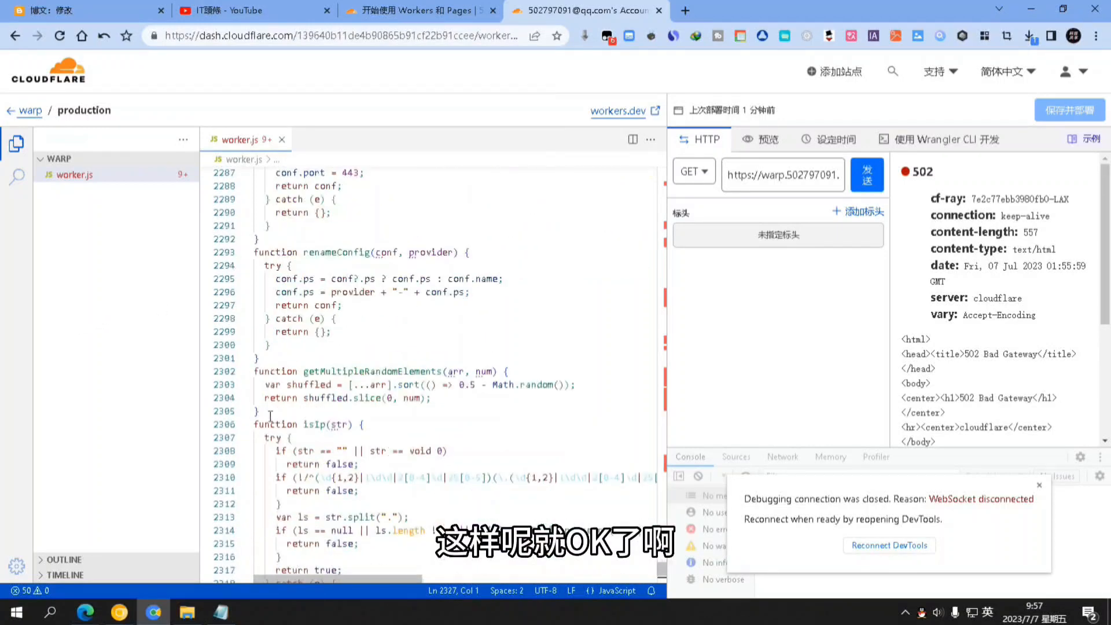
pyautogui.scroll(-6, 270, 415)
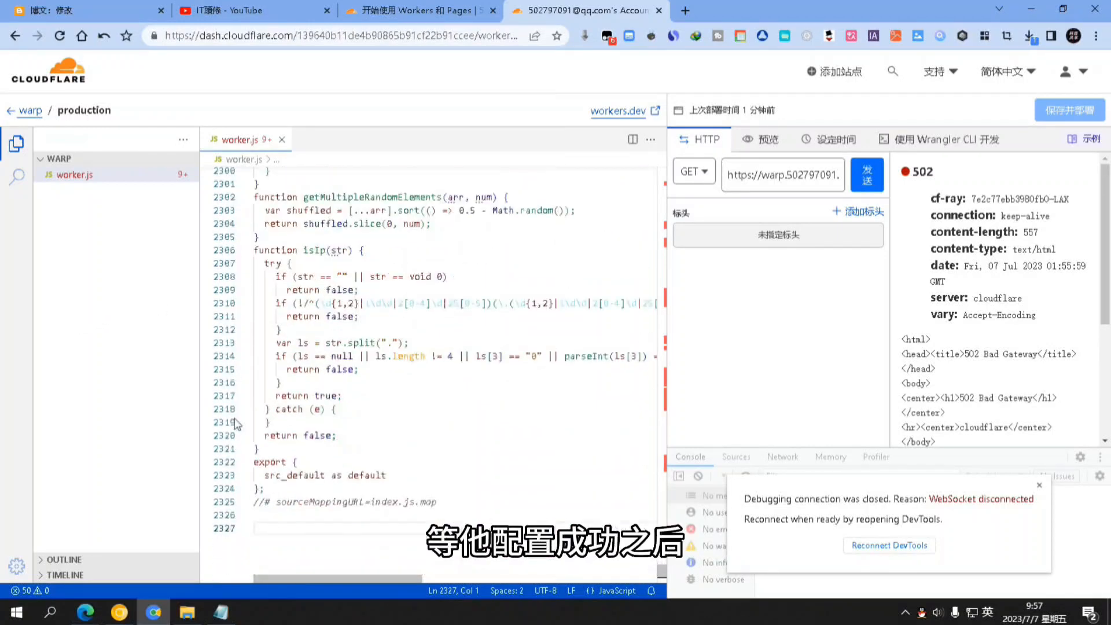
# Copy the worker's workers.dev preview URL and return to the Blogger post draft
pyautogui.click(779, 177)
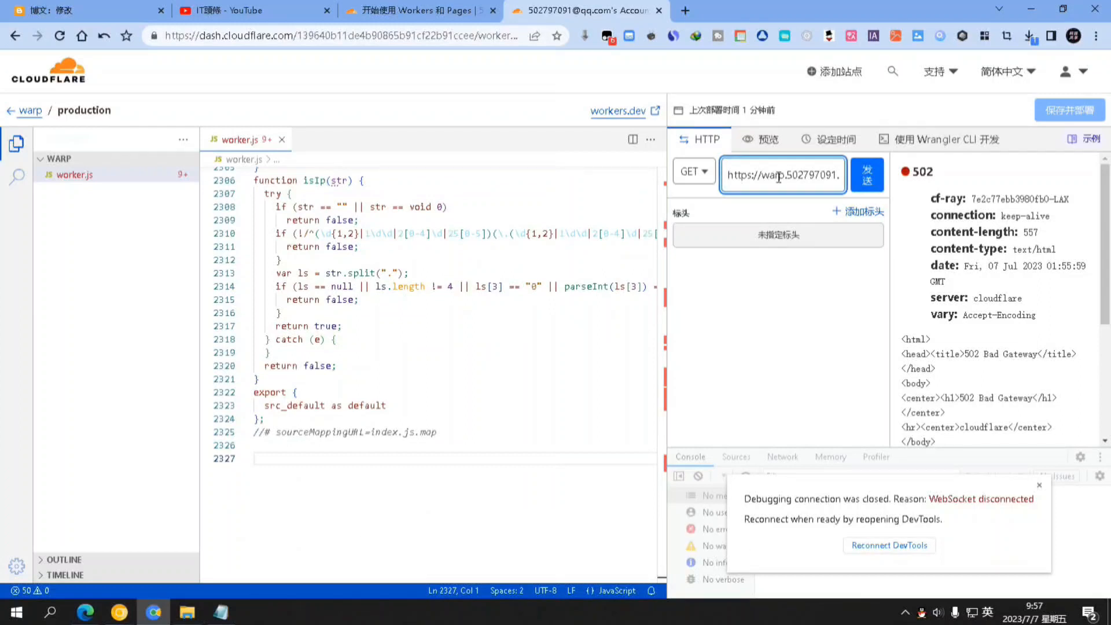
pyautogui.tripleClick(779, 176)
pyautogui.rightClick(779, 177)
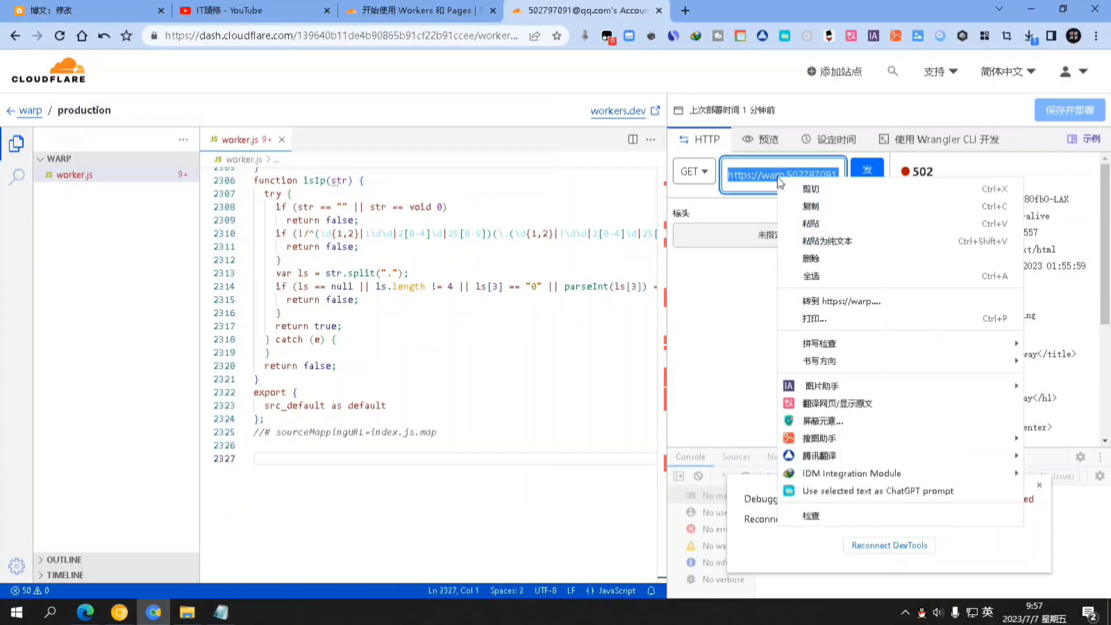
pyautogui.click(836, 207)
pyautogui.scroll(-2, 628, 406)
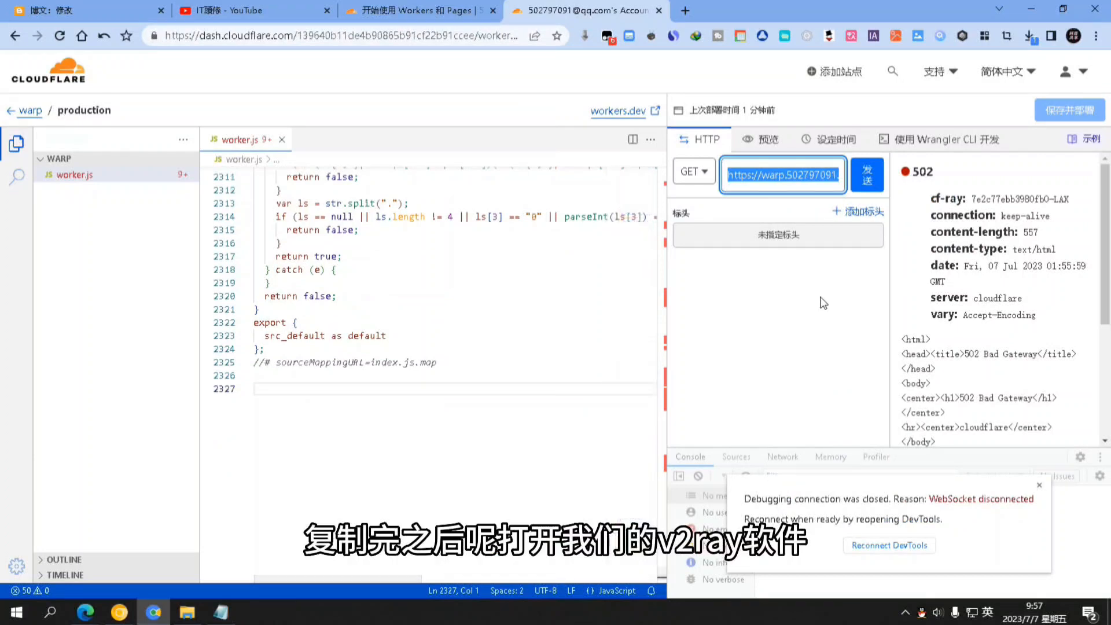
pyautogui.click(121, 9)
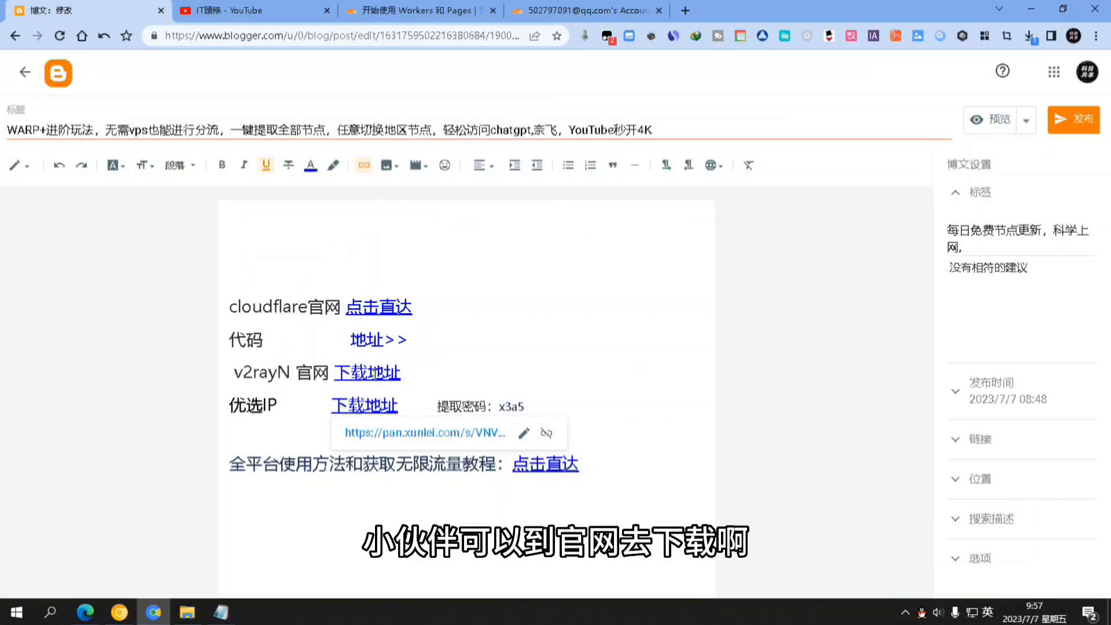
# Add a v2rayN subscription group 'warp' whose address is the worker URL followed by /sub/
pyautogui.click(460, 371)
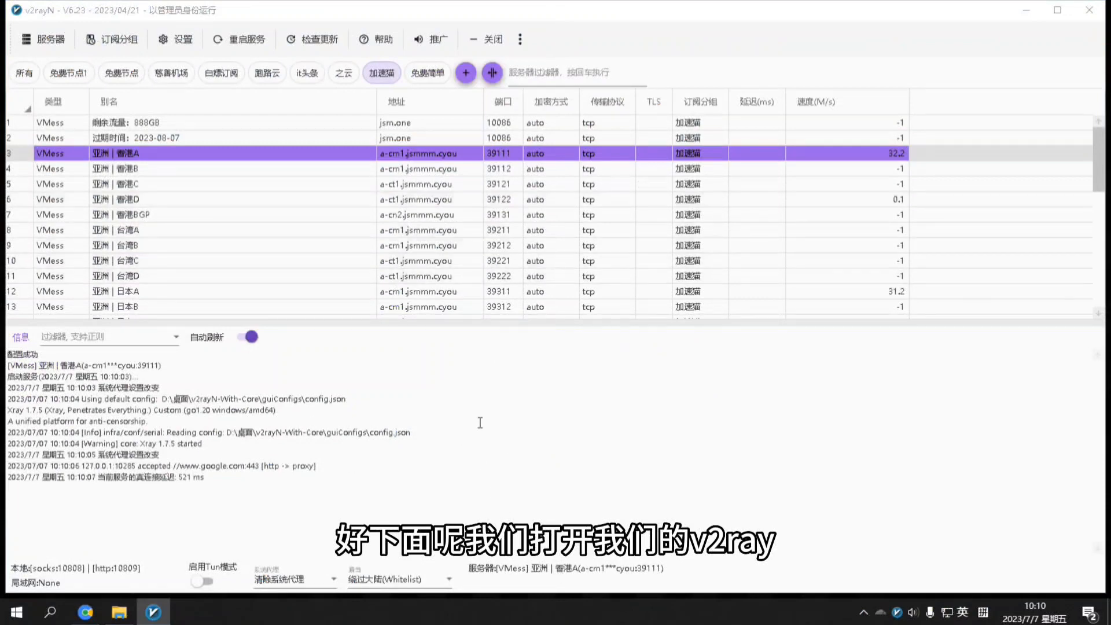
pyautogui.click(466, 80)
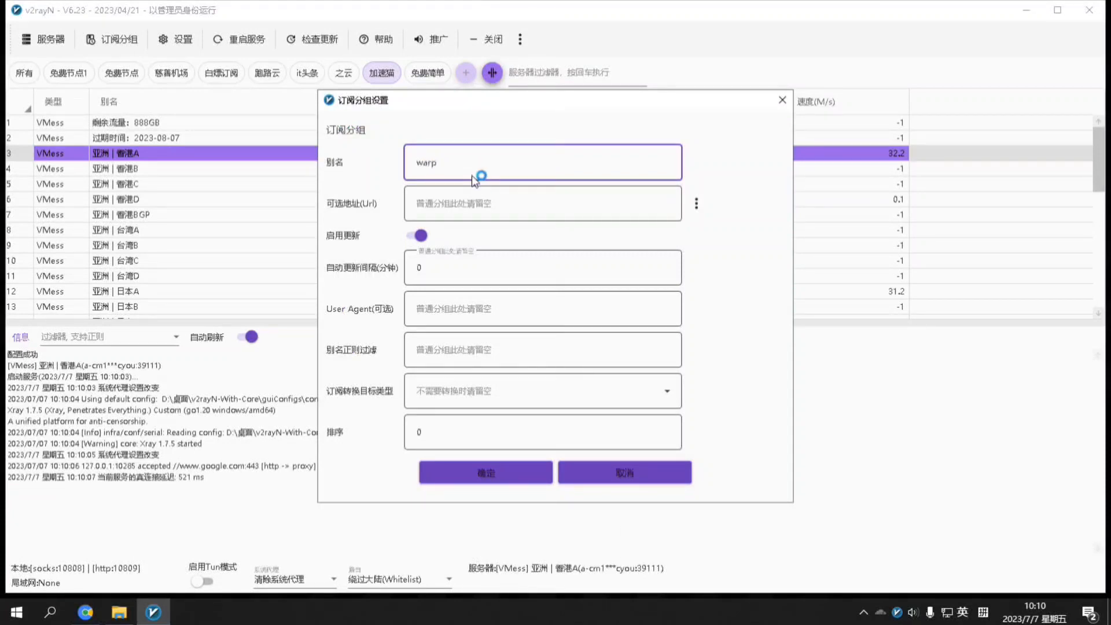
pyautogui.click(466, 199)
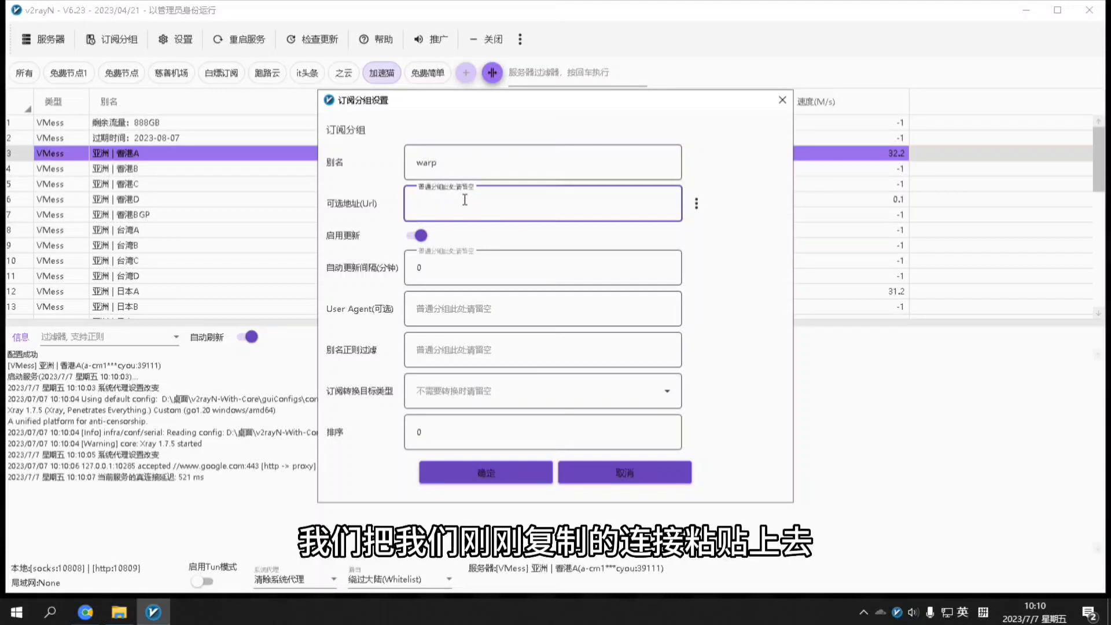
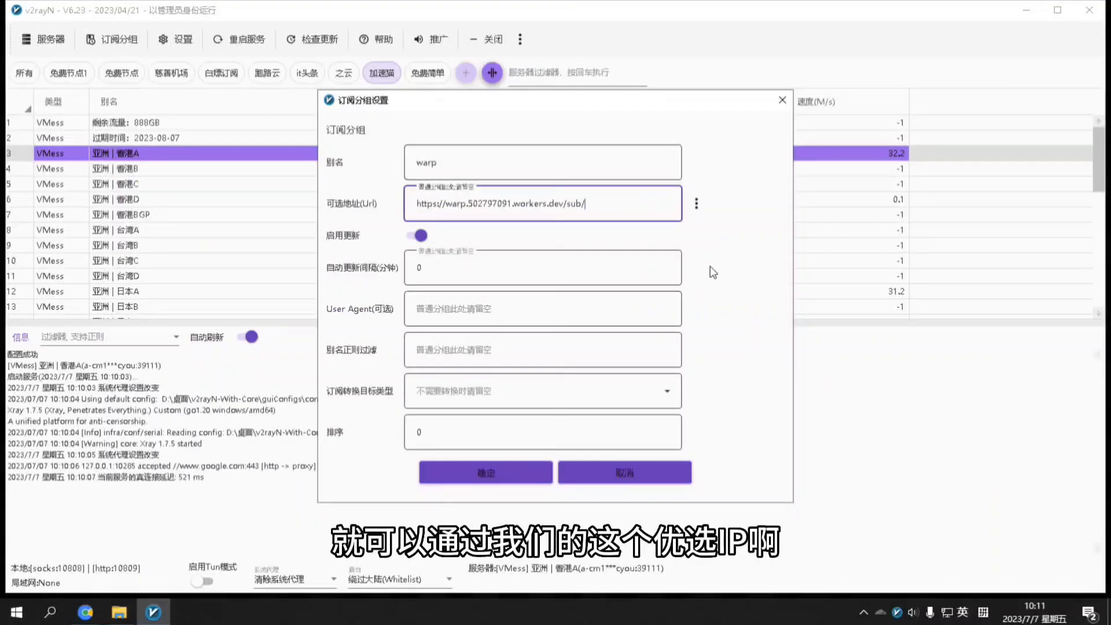
pyautogui.moveTo(119, 611)
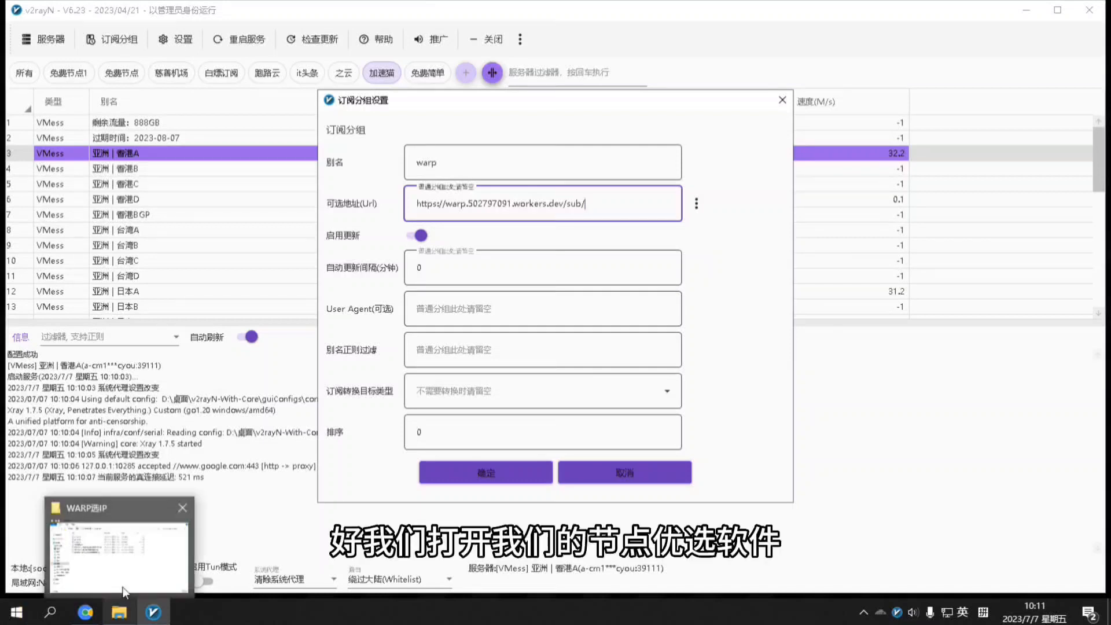
pyautogui.click(144, 547)
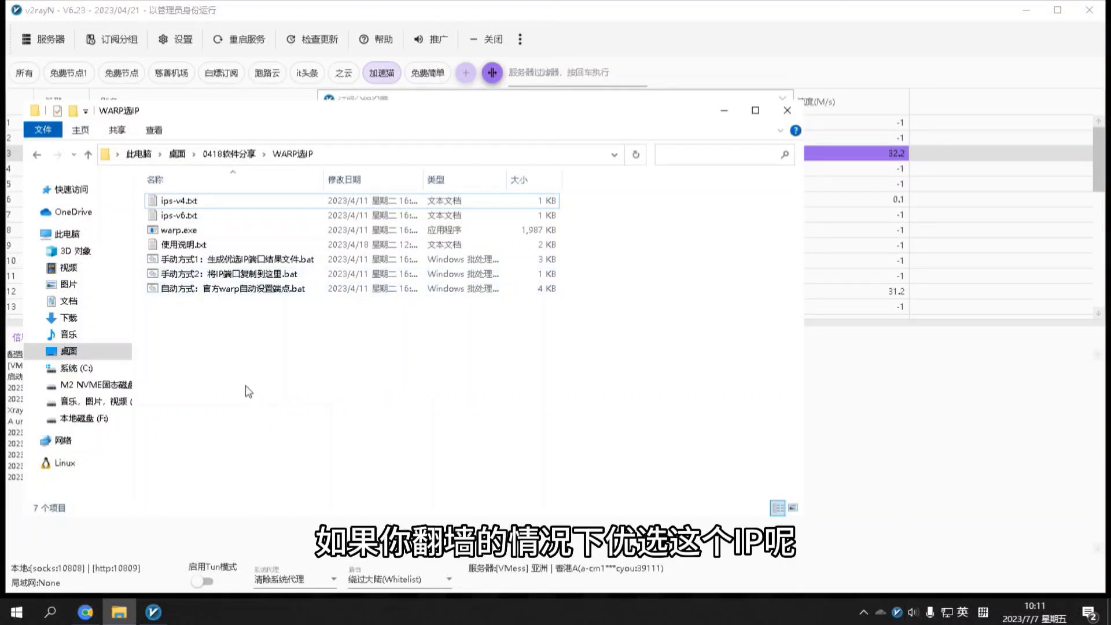
# Run 手动方式1：生成优选IP端口结果文件.bat and choose option 1 for the WARP IPv4 test
pyautogui.click(224, 263)
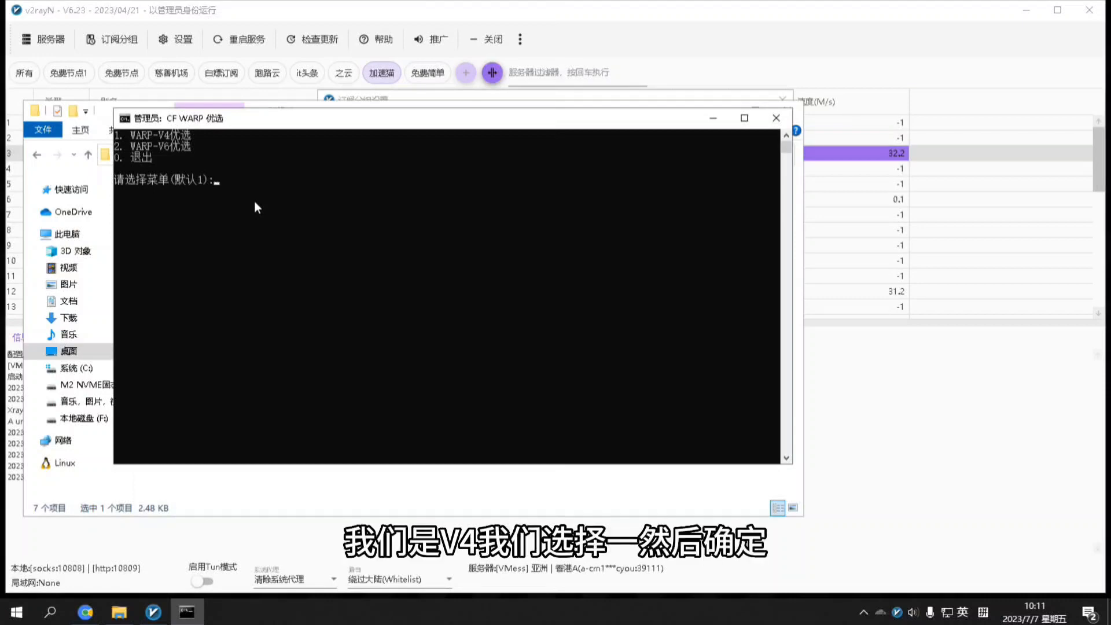
pyautogui.write('1')
pyautogui.press('Return')
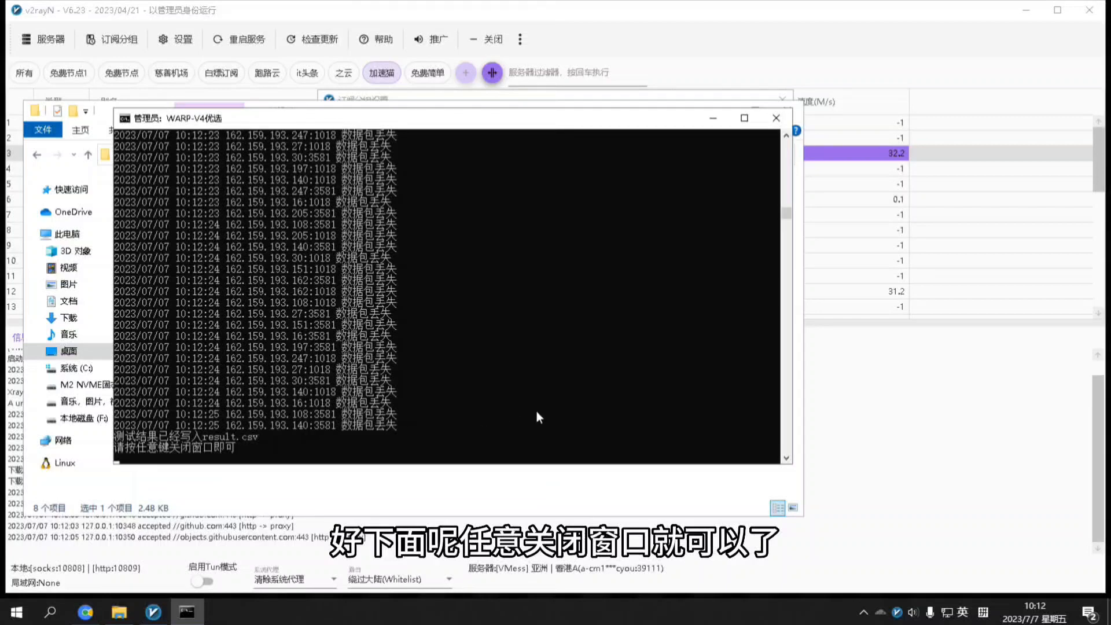
# Open result.csv in Excel and copy the fastest endpoint 162.159.192.117:1018 from cell A2
pyautogui.click(776, 118)
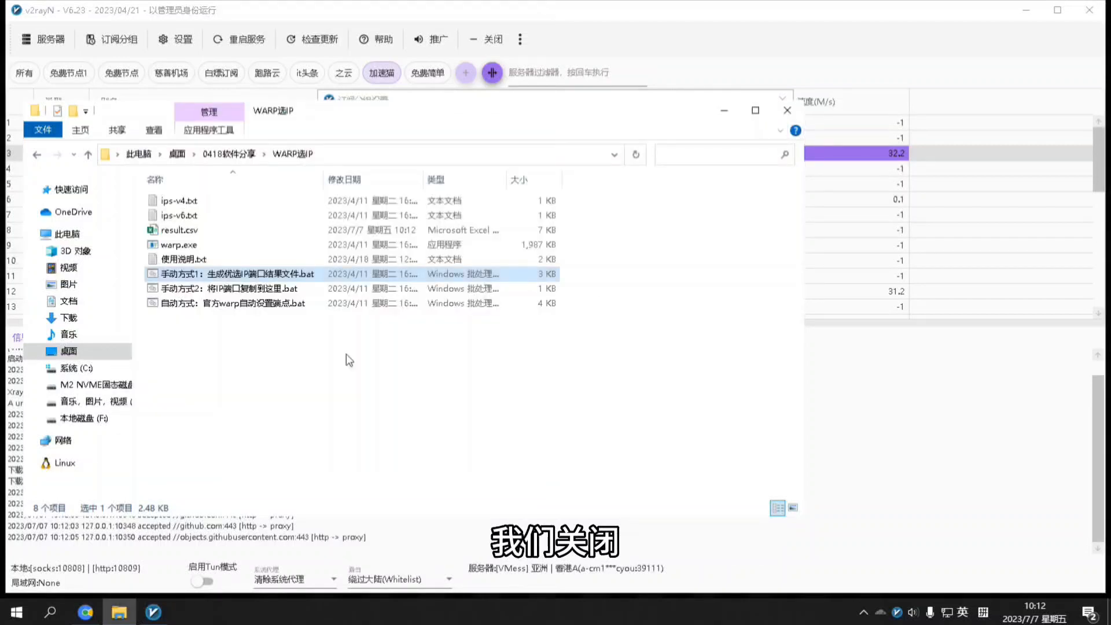
pyautogui.doubleClick(178, 232)
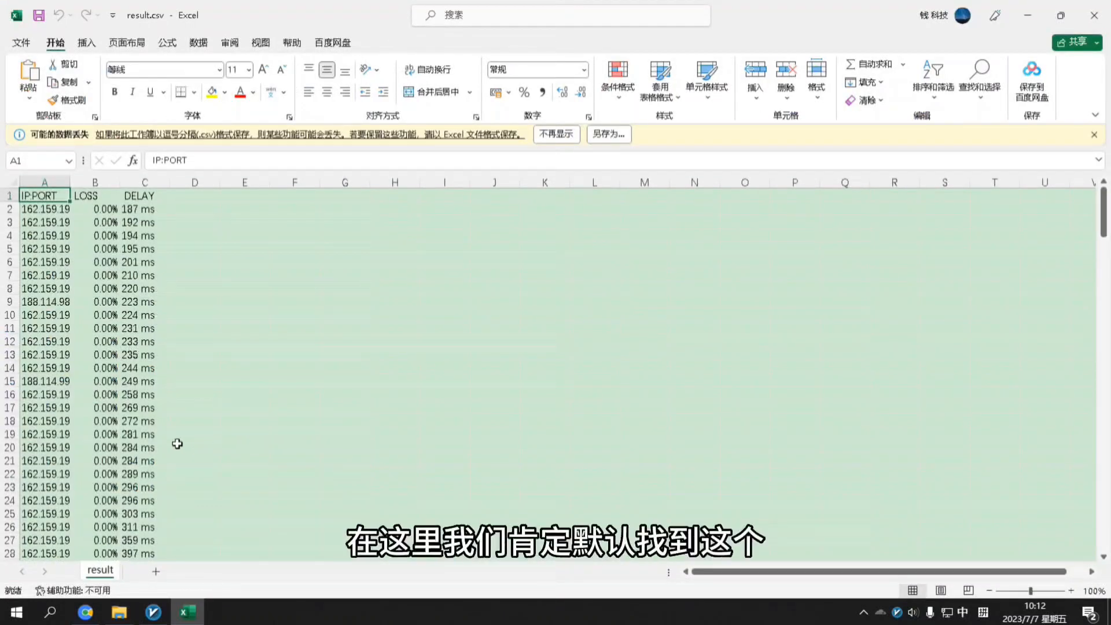
pyautogui.click(62, 212)
pyautogui.doubleClick(60, 212)
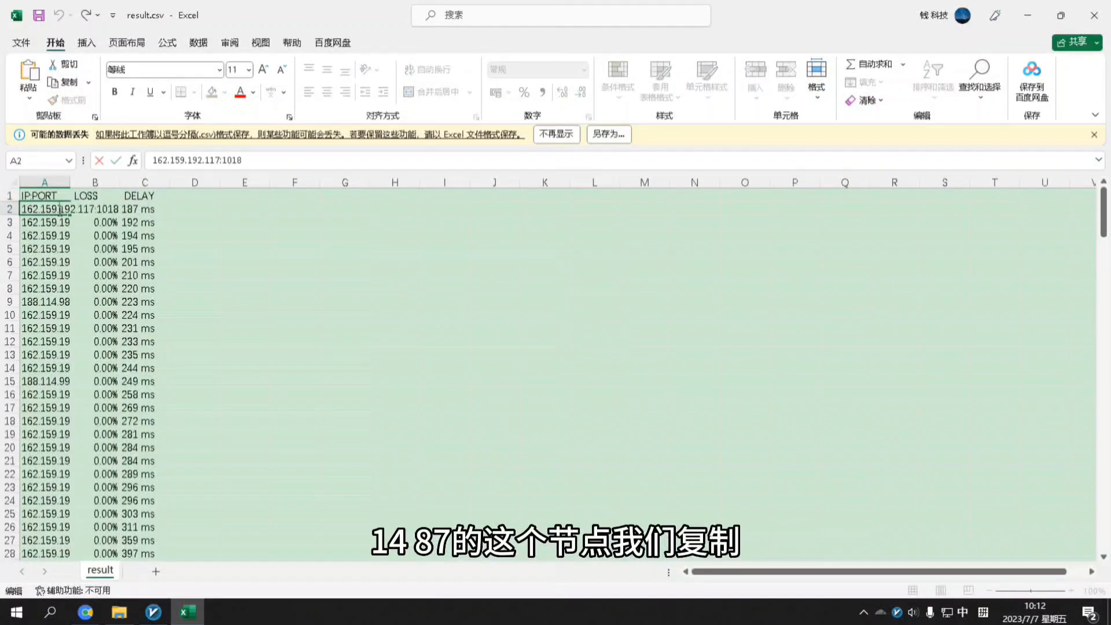
pyautogui.doubleClick(61, 212)
pyautogui.rightClick(75, 209)
pyautogui.click(86, 240)
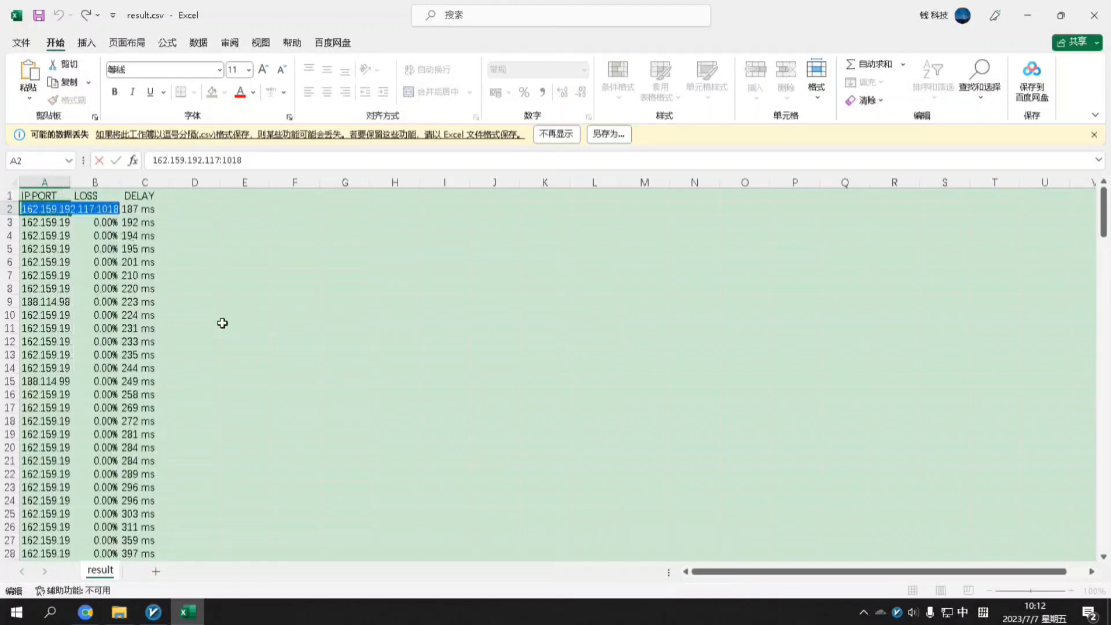
# Append the copied endpoint to the warp subscription address, remove its :1018 port, and save
pyautogui.click(154, 612)
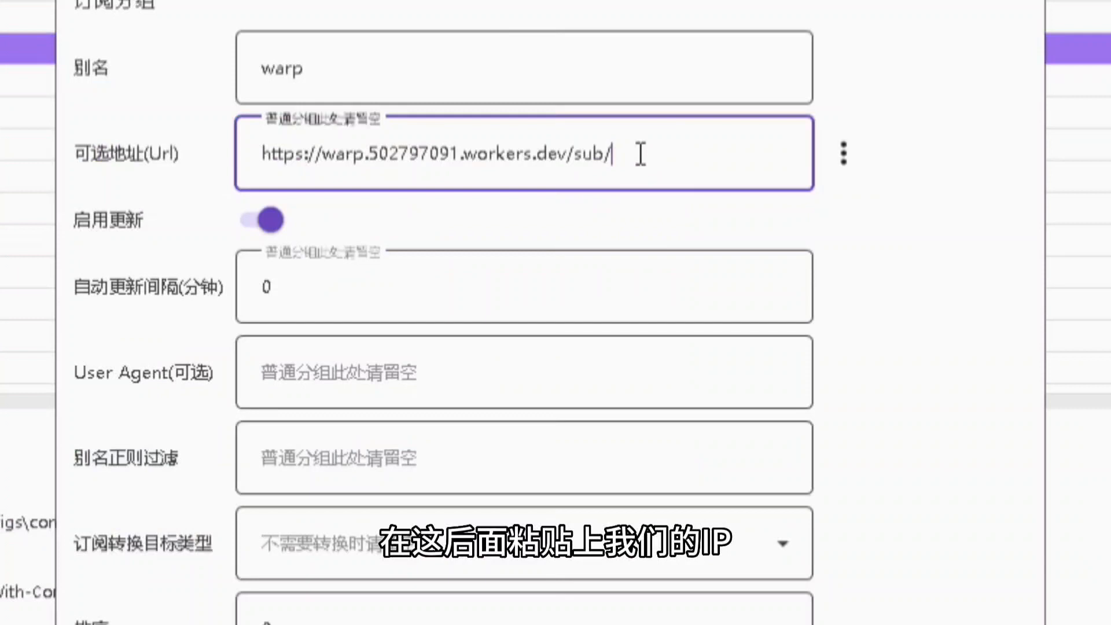
pyautogui.hotkey('ctrl', 'v')
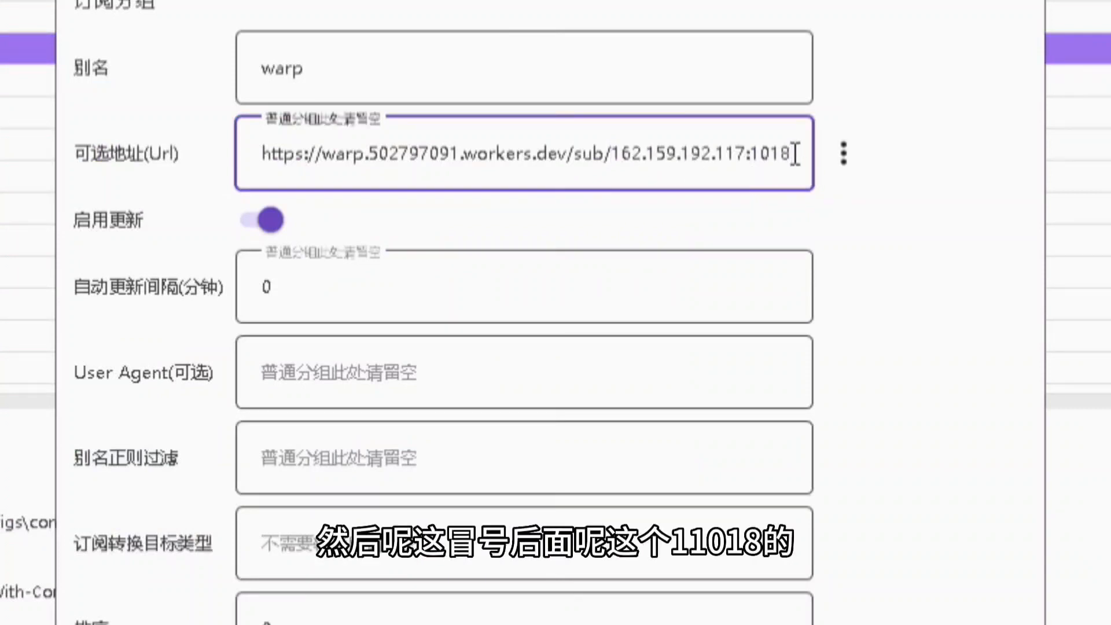
pyautogui.moveTo(796, 154); pyautogui.dragTo(745, 170)
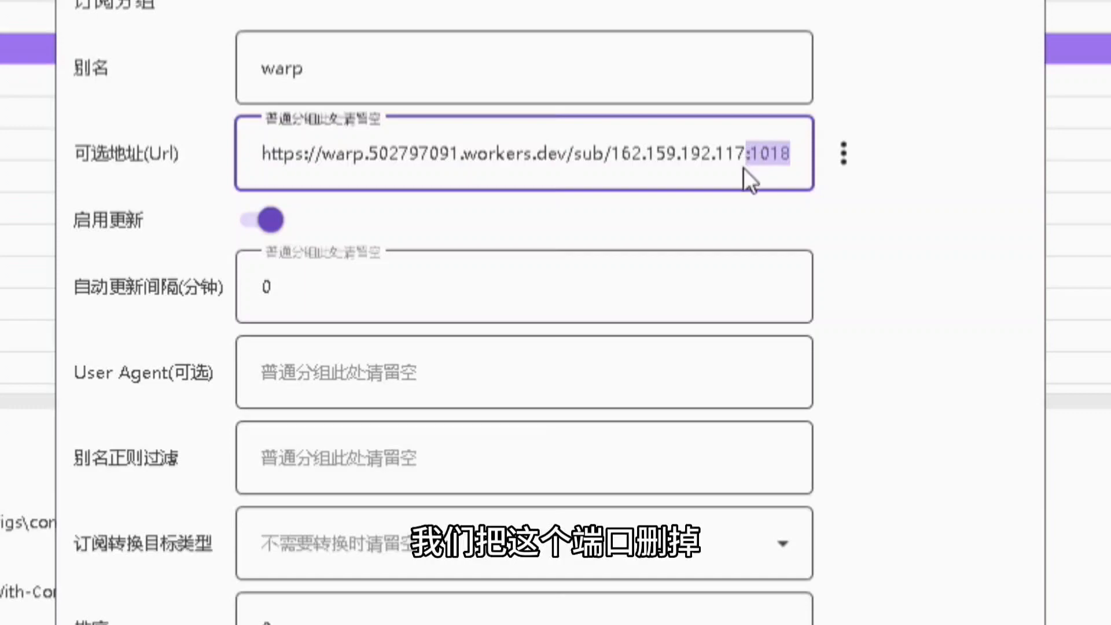
pyautogui.press('BackSpace')
pyautogui.click(509, 478)
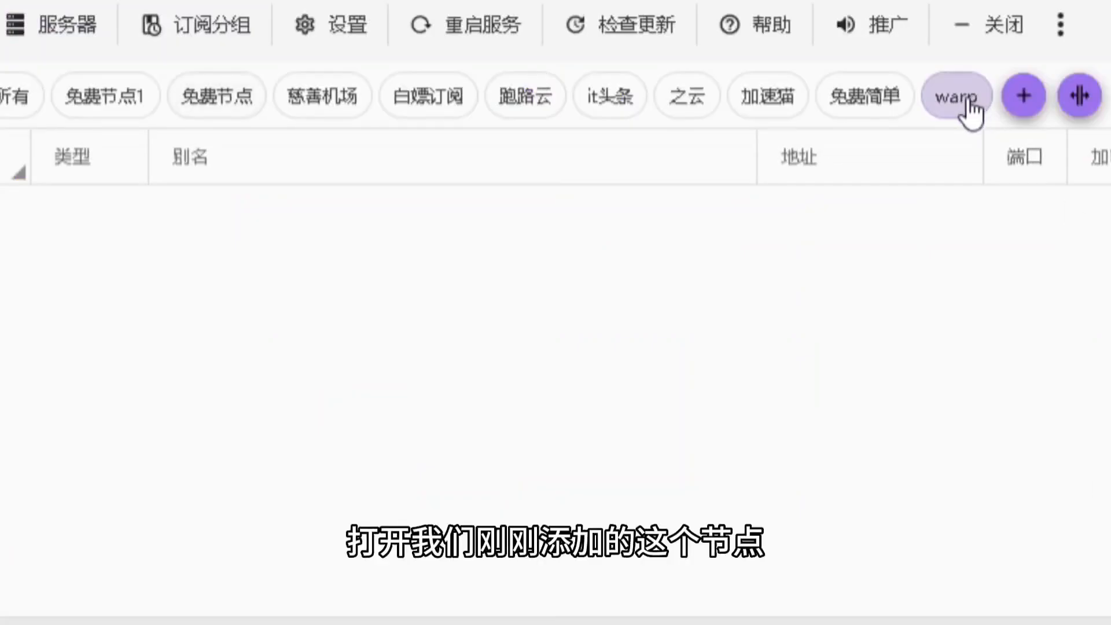
# Update the warp subscription without the proxy, check the log, then view the 加速猫 group
pyautogui.click(226, 25)
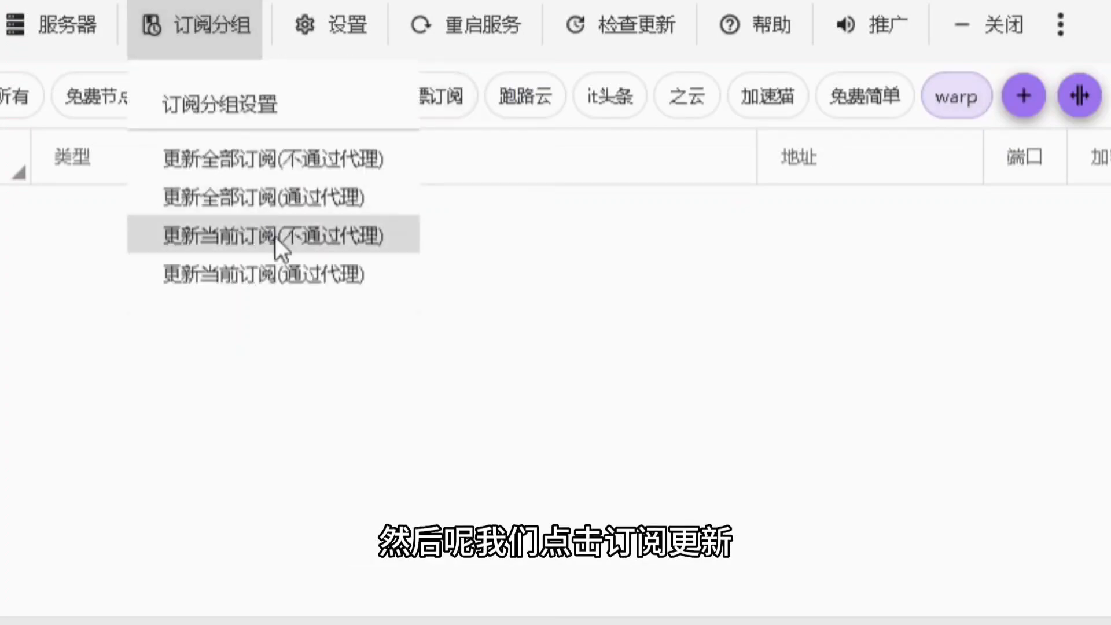
pyautogui.click(312, 238)
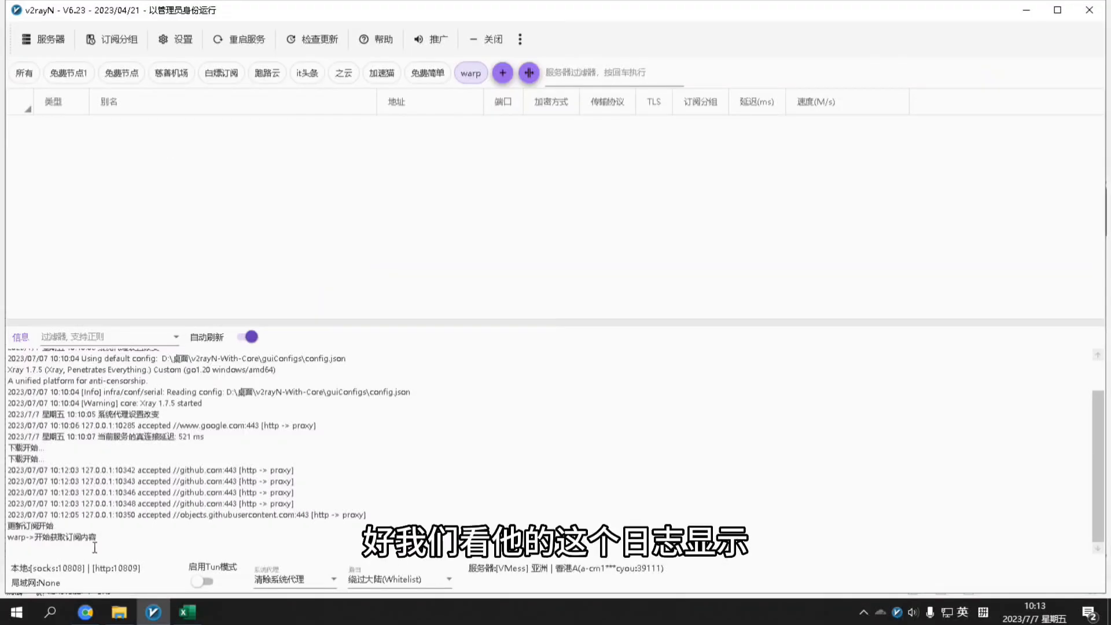
pyautogui.moveTo(110, 536); pyautogui.dragTo(8, 527)
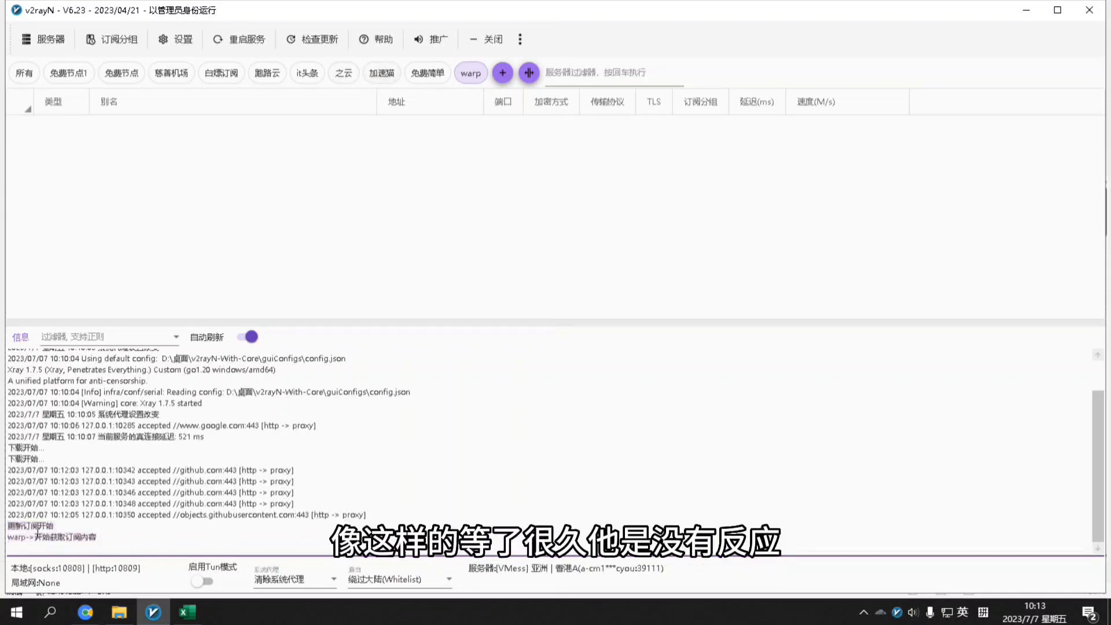
pyautogui.click(382, 74)
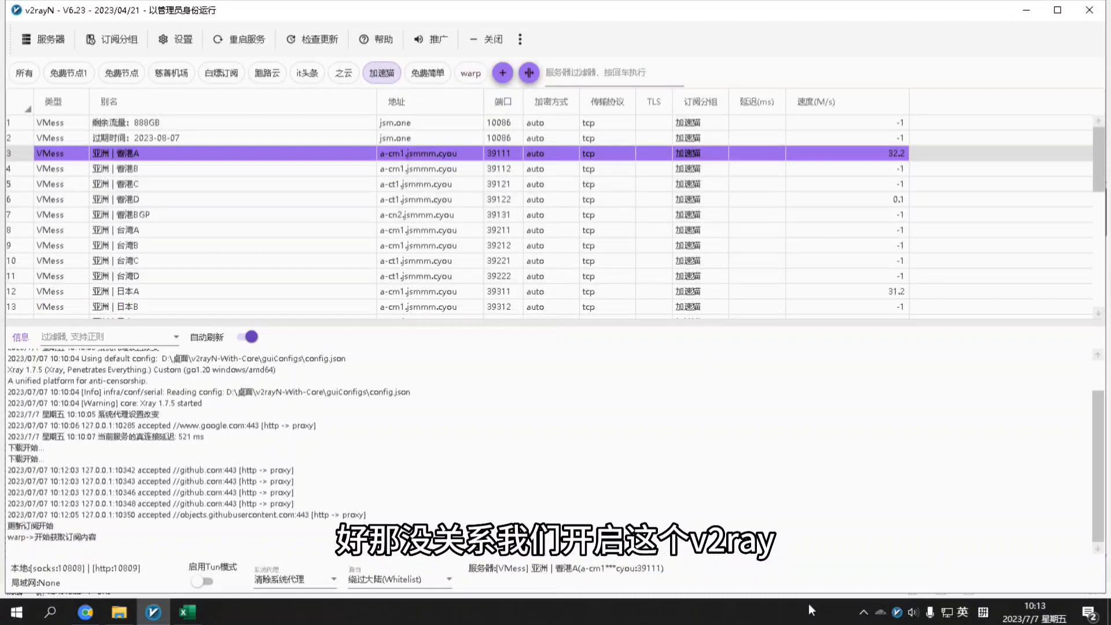
pyautogui.click(898, 613)
# Turn on 自动配置系统代理 from the v2rayN tray menu and reopen the window
pyautogui.rightClick(899, 614)
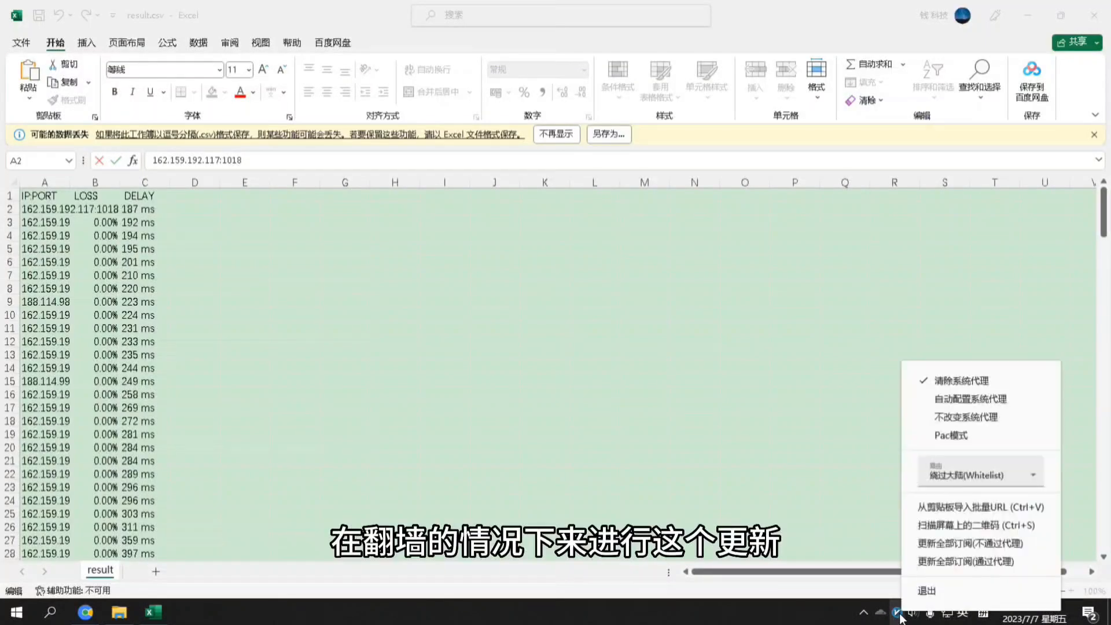
pyautogui.click(956, 399)
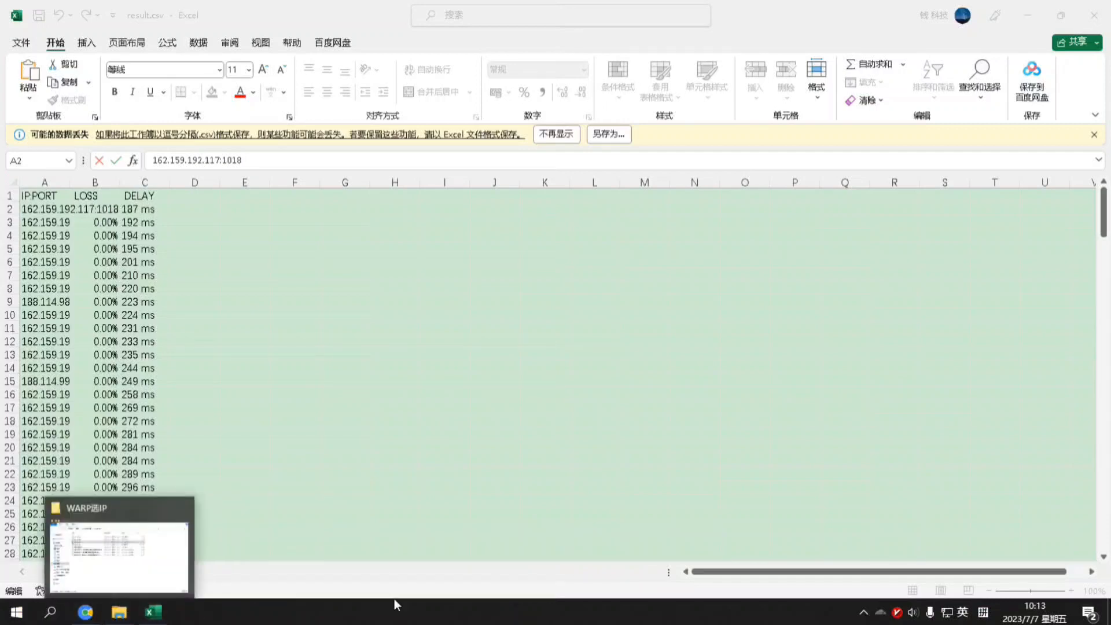
pyautogui.click(897, 614)
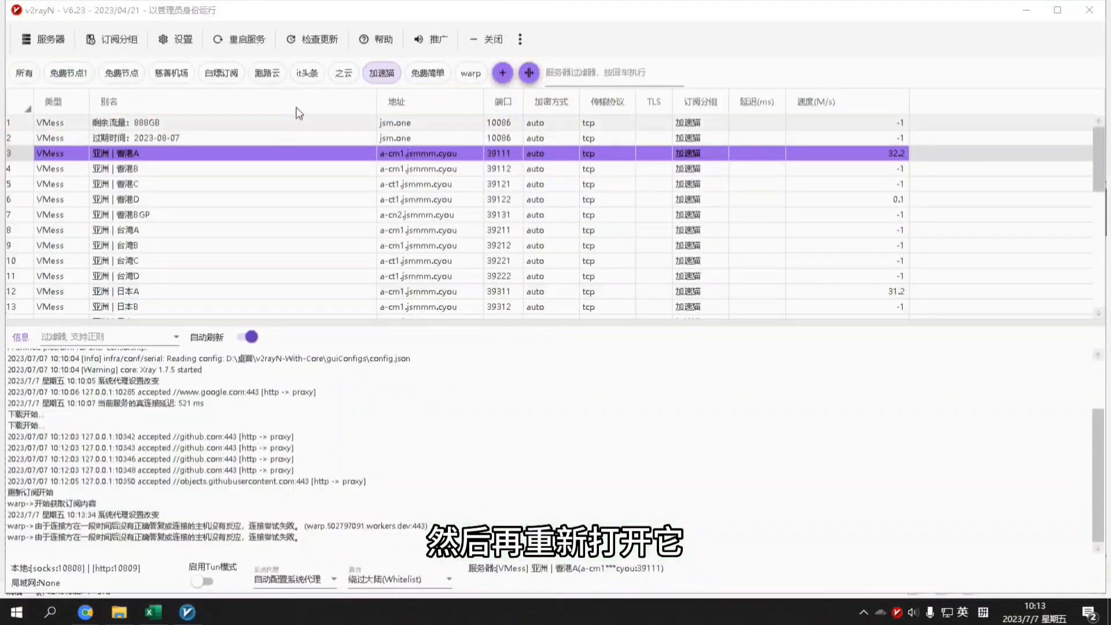
# Update the warp subscription through the proxy and browse its roughly 938 new nodes
pyautogui.click(473, 74)
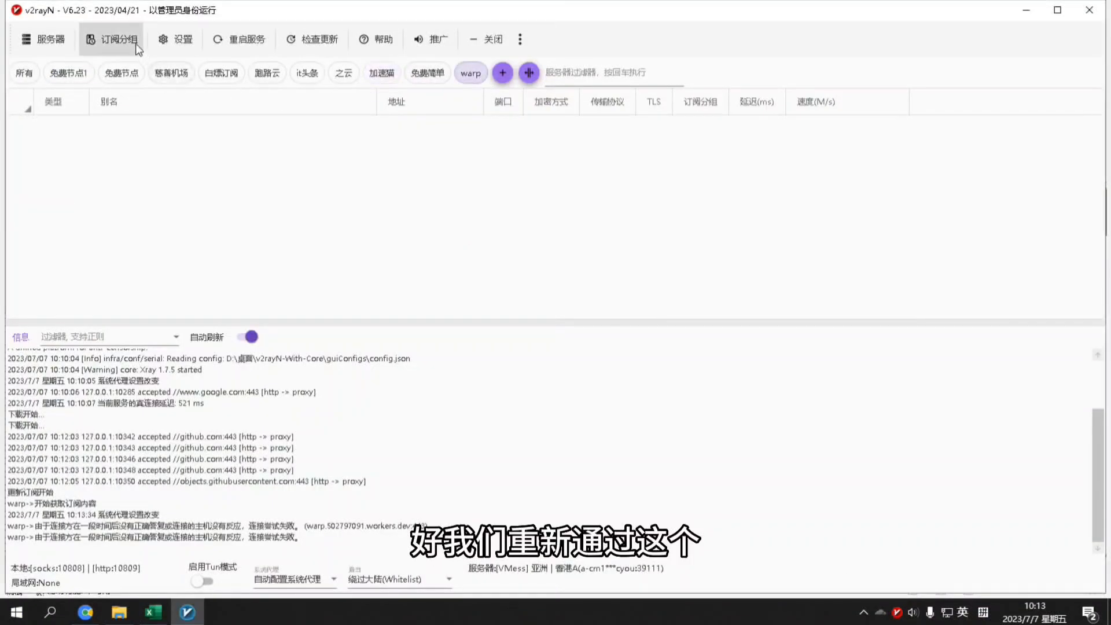
pyautogui.click(136, 44)
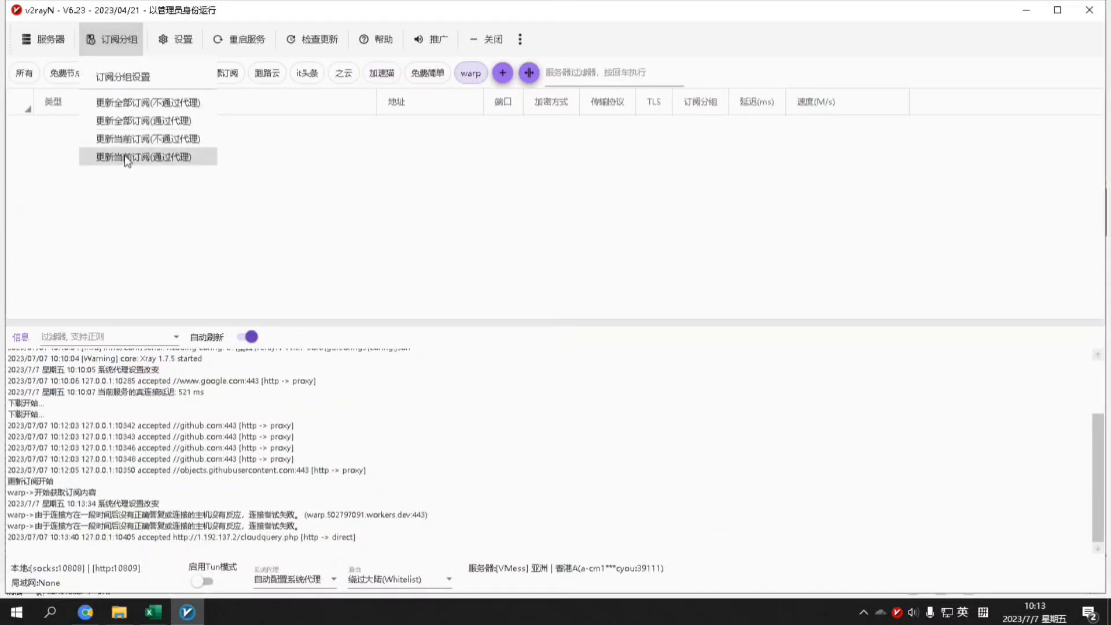
pyautogui.click(176, 160)
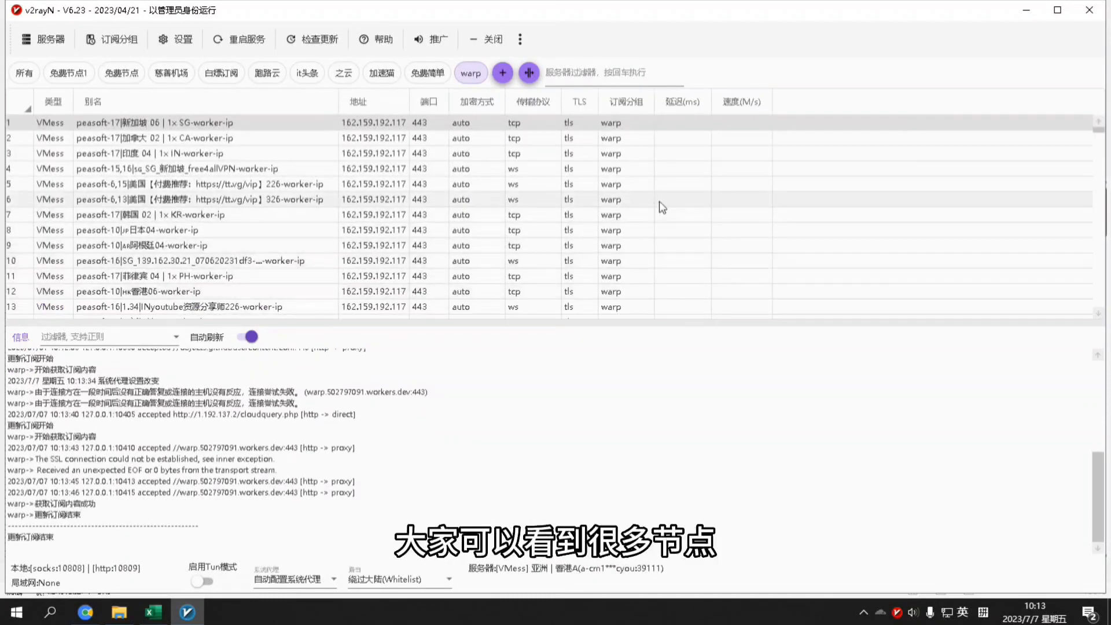
pyautogui.scroll(-2, 661, 204)
pyautogui.scroll(2, 661, 204)
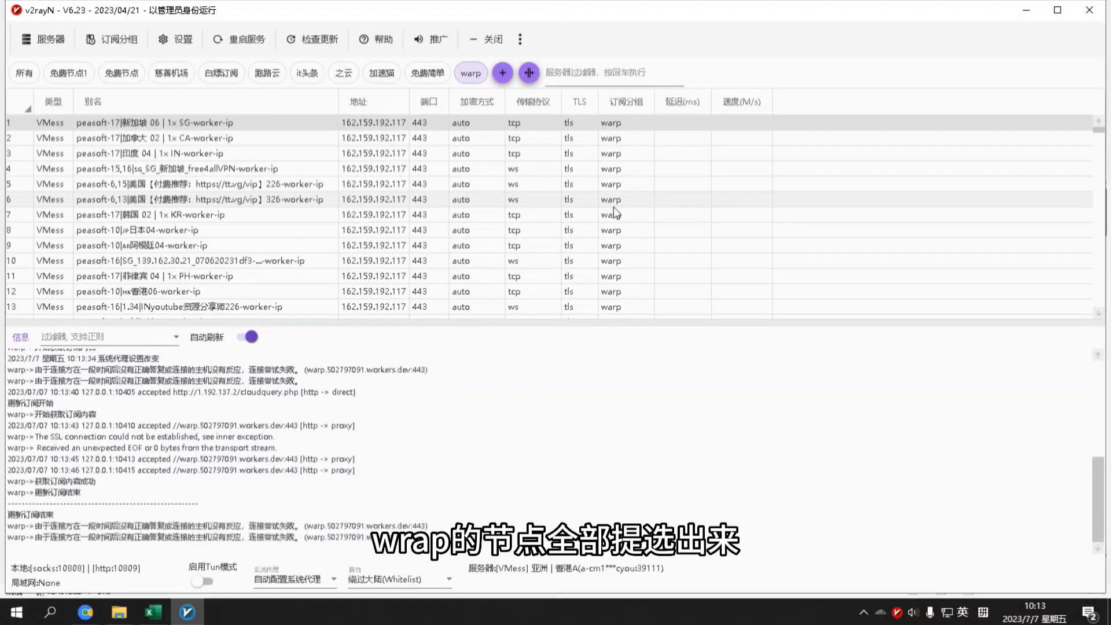
pyautogui.scroll(-1, 615, 213)
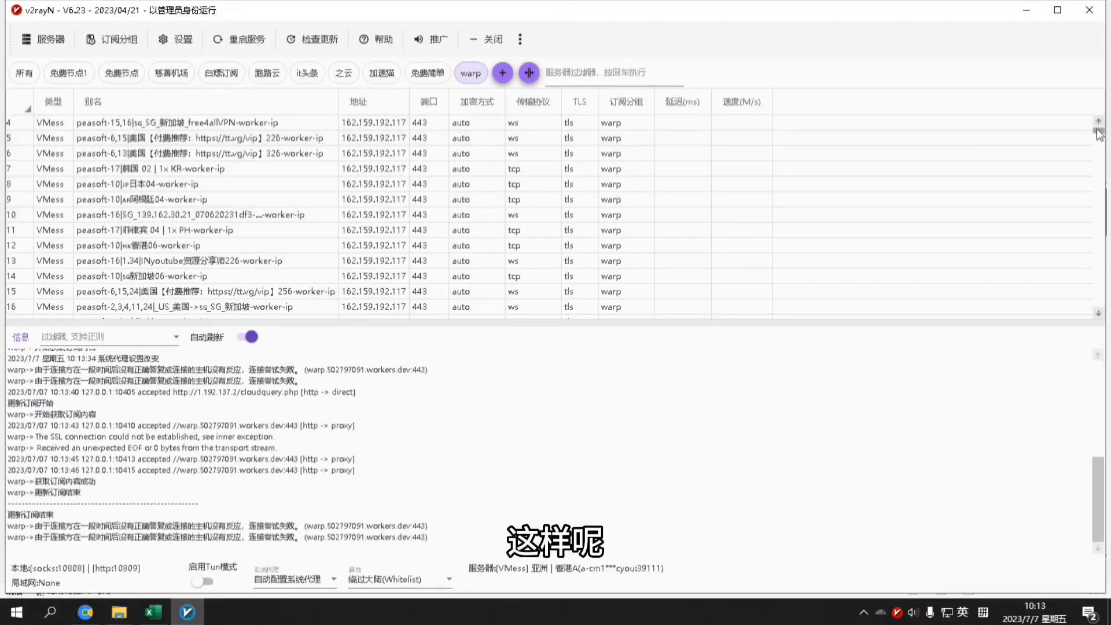
pyautogui.moveTo(1099, 133); pyautogui.dragTo(1070, 348)
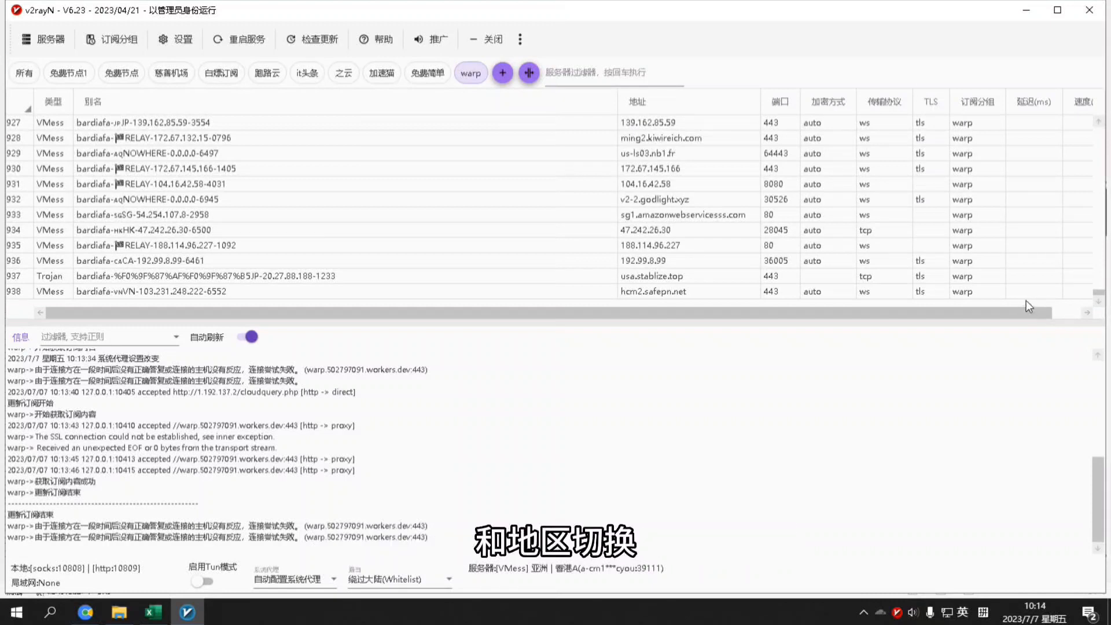
pyautogui.scroll(11, 1027, 286)
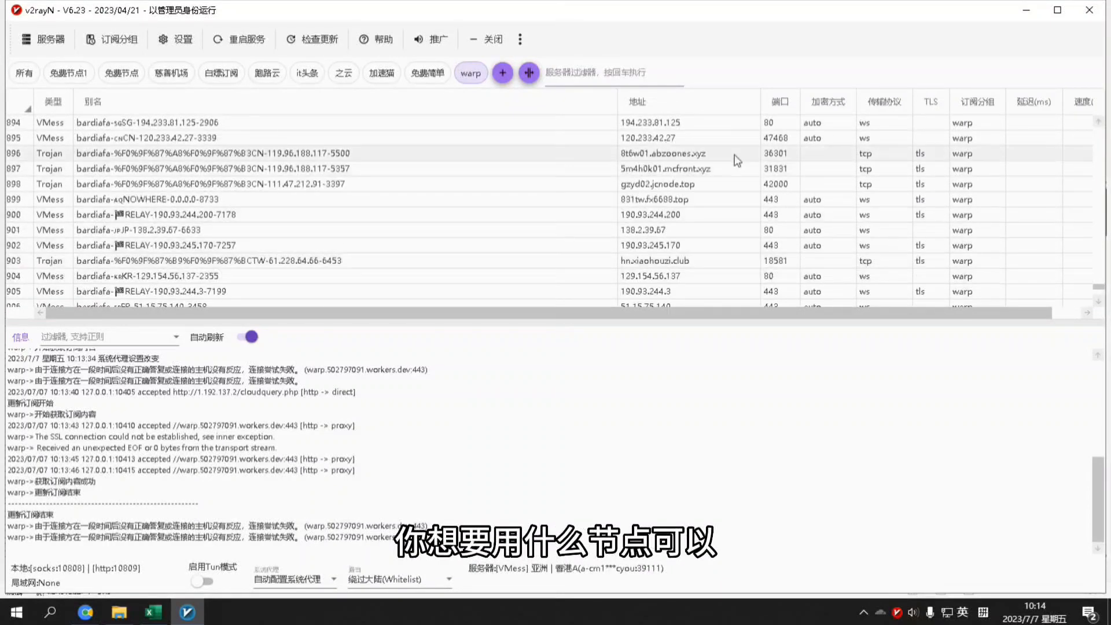
pyautogui.moveTo(618, 103); pyautogui.dragTo(423, 123)
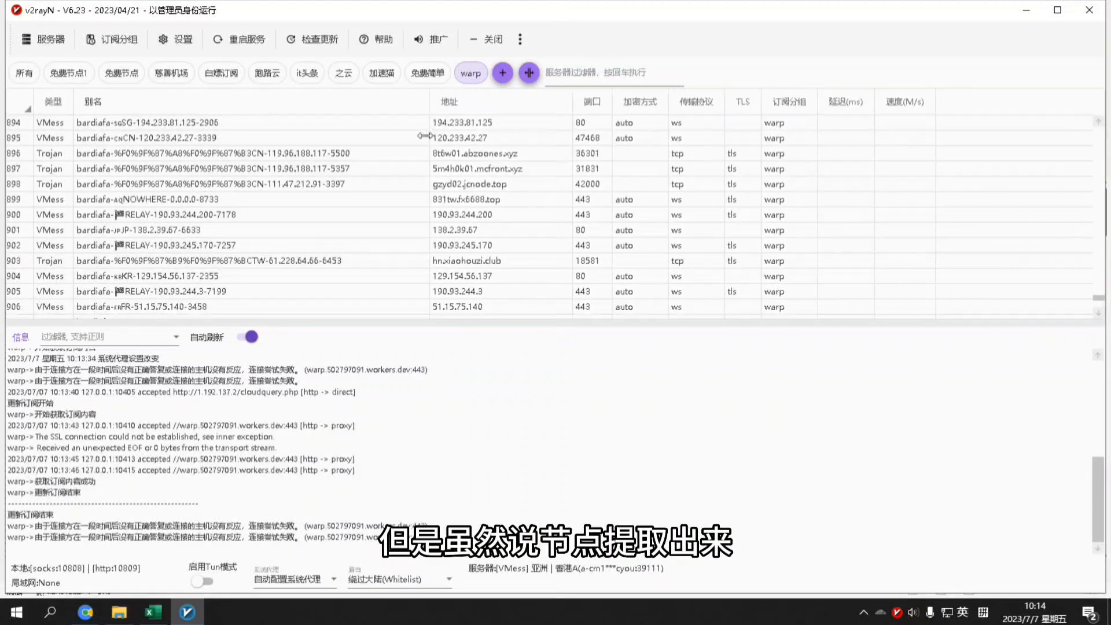
pyautogui.moveTo(1099, 298); pyautogui.dragTo(1088, 132)
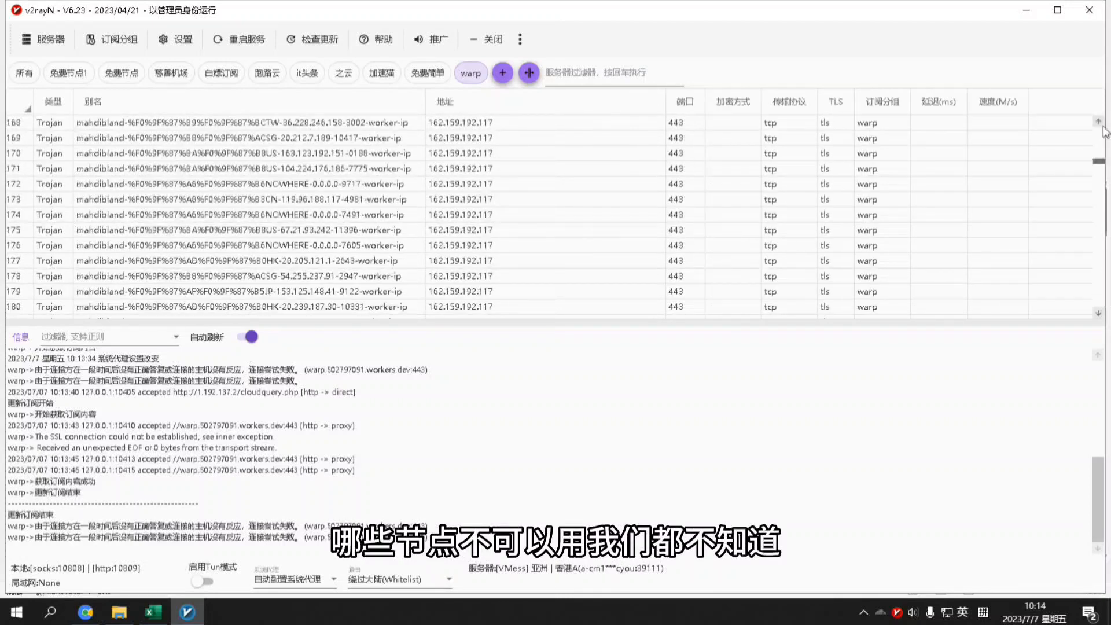
# Run a real-connection latency test on all warp servers
pyautogui.click(549, 199)
pyautogui.hotkey('ctrl', 'a')
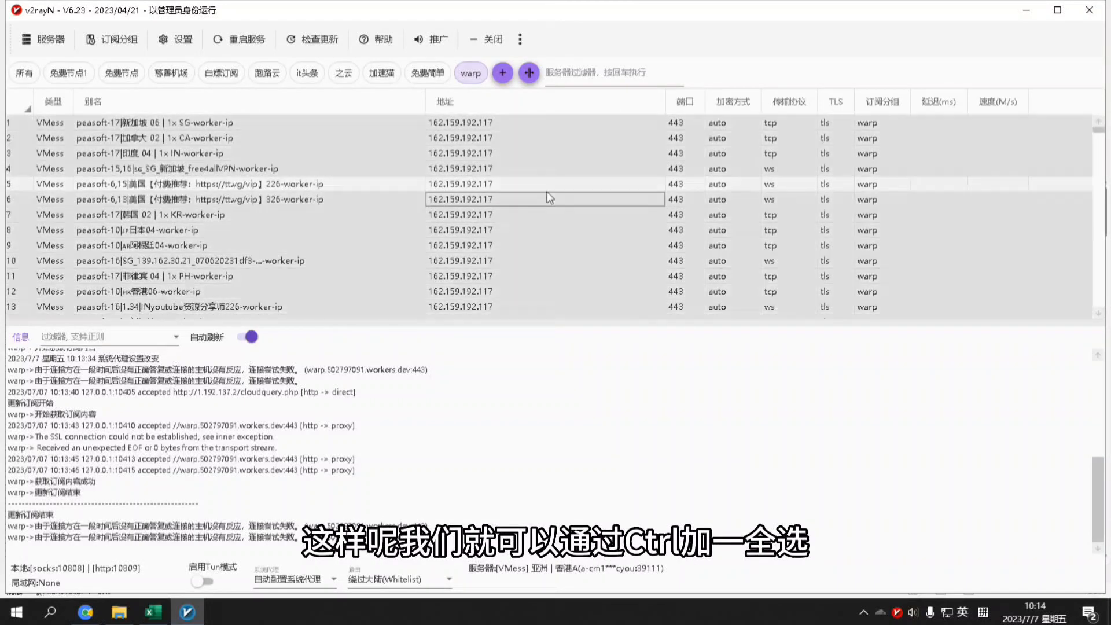
pyautogui.click(547, 192)
pyautogui.rightClick(547, 193)
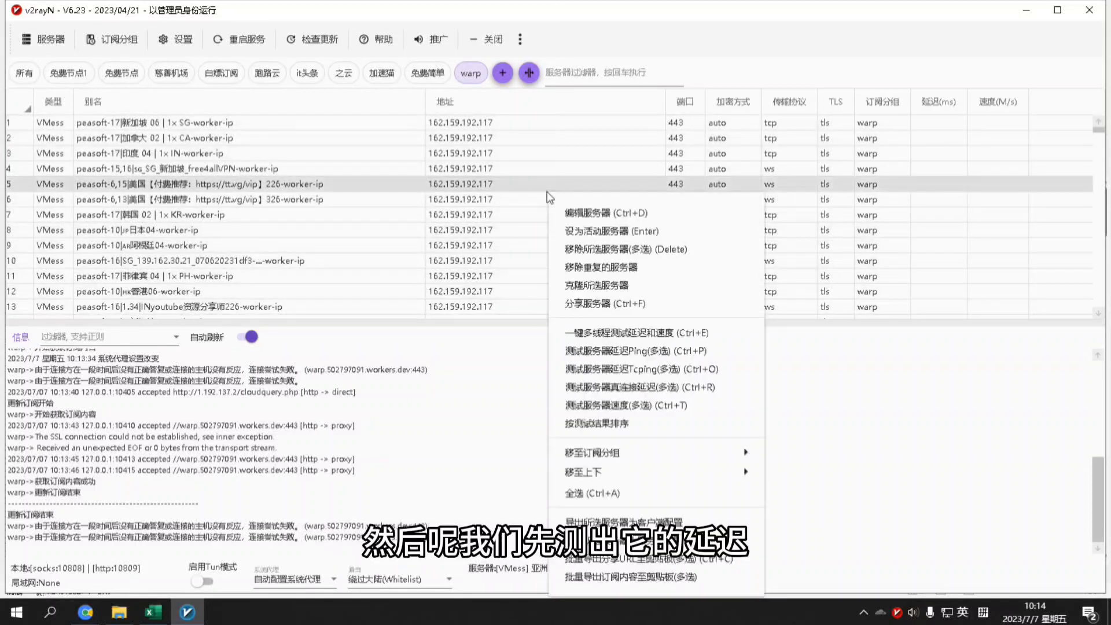
pyautogui.click(540, 191)
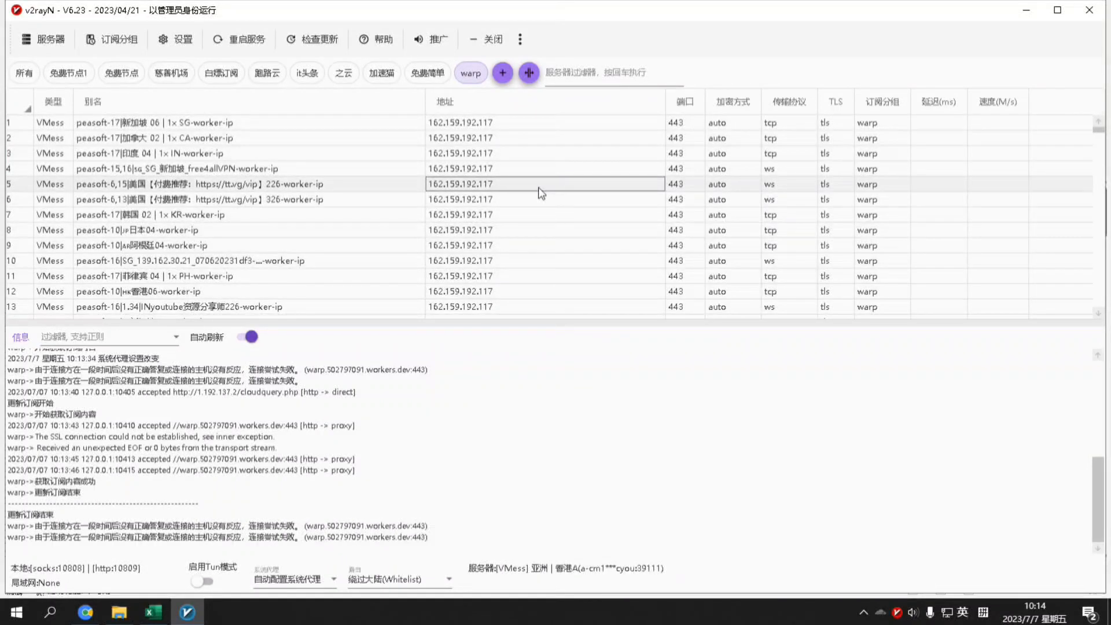
pyautogui.hotkey('ctrl', 'a')
pyautogui.rightClick(540, 192)
pyautogui.click(657, 388)
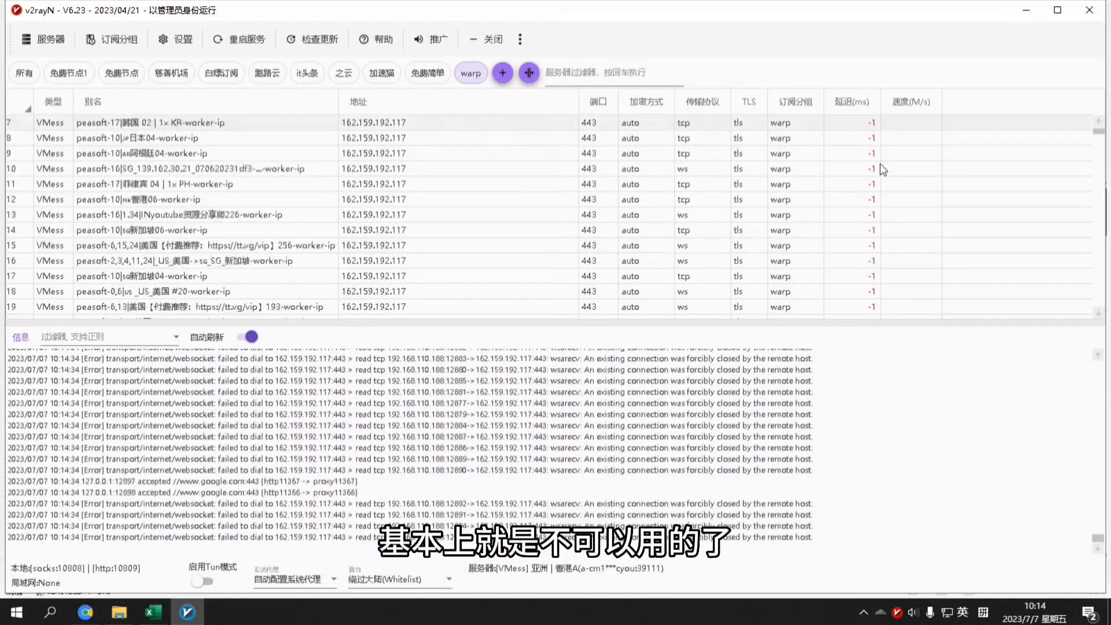
# Minimize Excel and scroll the server list to review delays like 417 ms, 655 ms and -1
pyautogui.scroll(-9, 877, 168)
pyautogui.scroll(-20, 1065, 161)
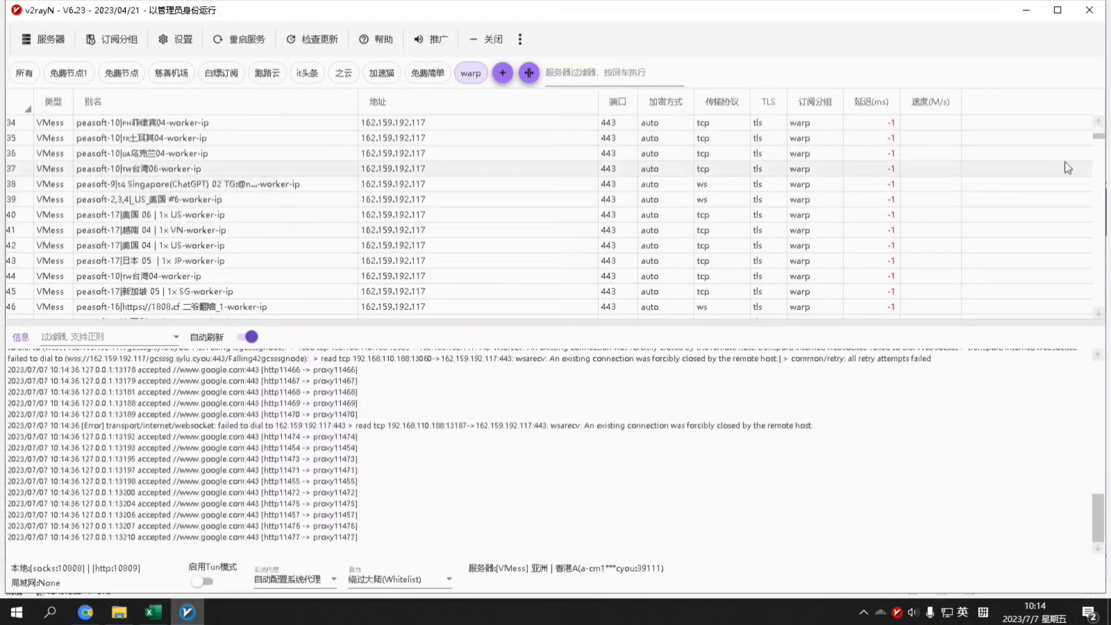
pyautogui.scroll(20, 1059, 289)
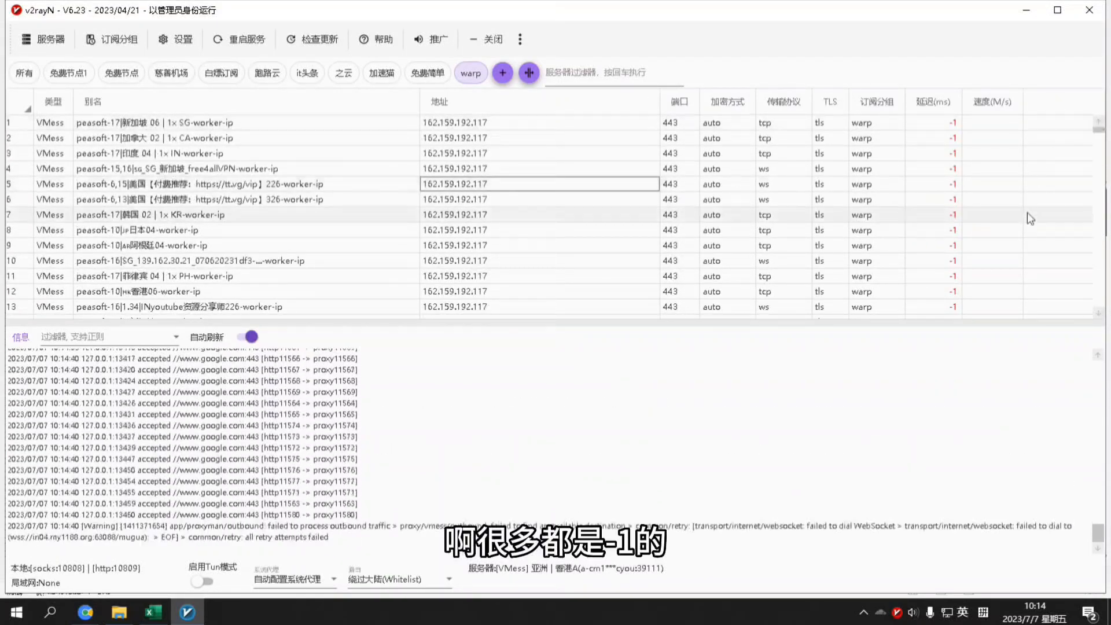
pyautogui.scroll(-13, 1027, 214)
pyautogui.scroll(-18, 1026, 219)
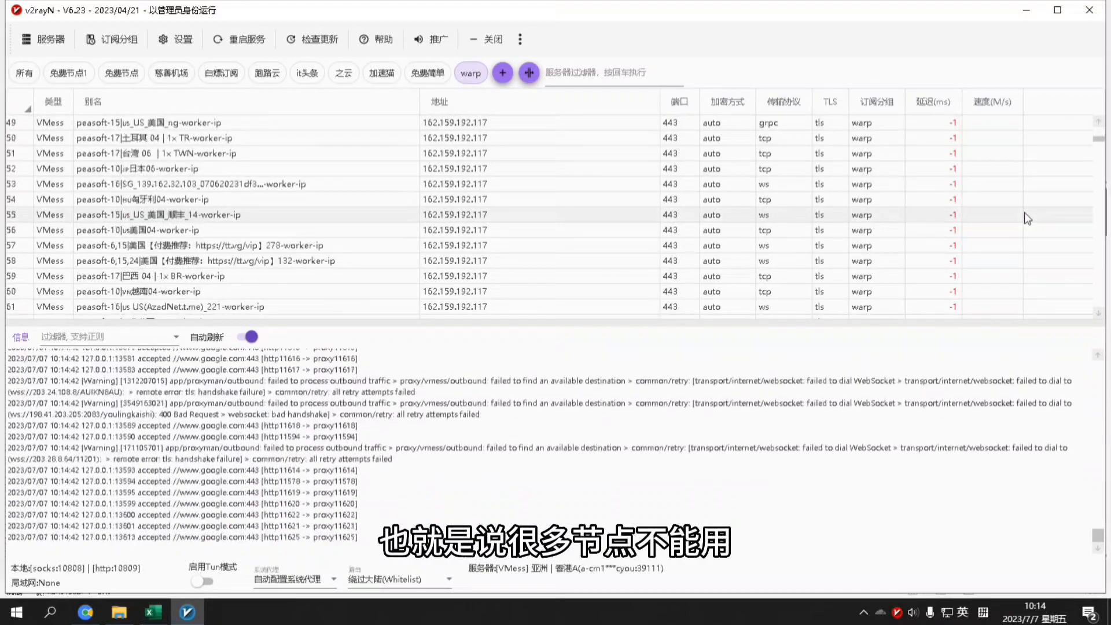
pyautogui.scroll(-1, 1026, 214)
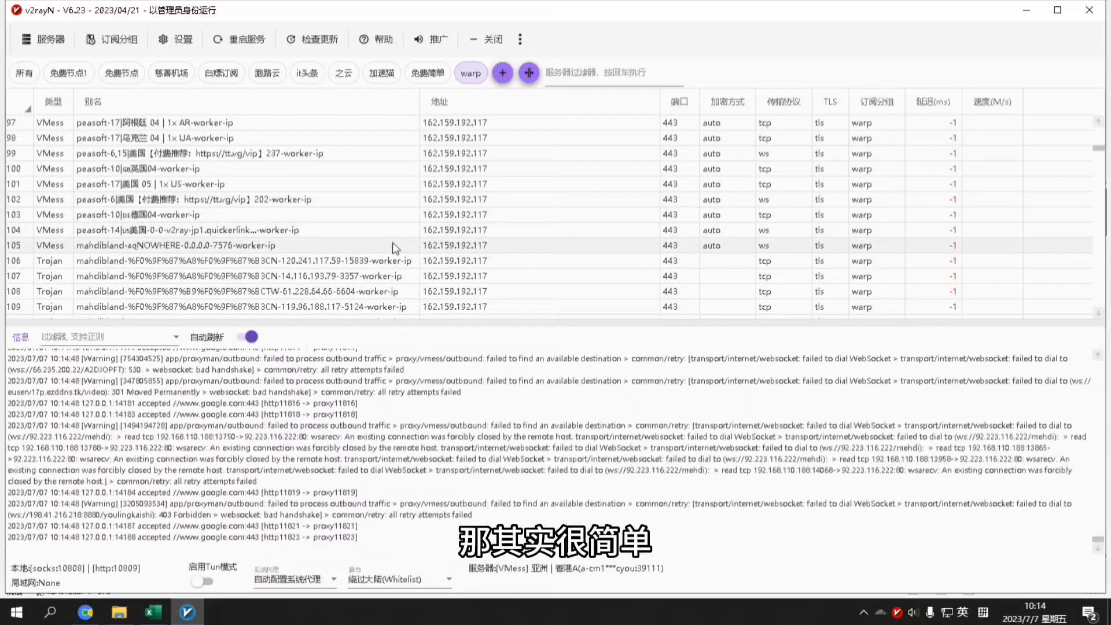
pyautogui.hotkey('alt', 'Tab')
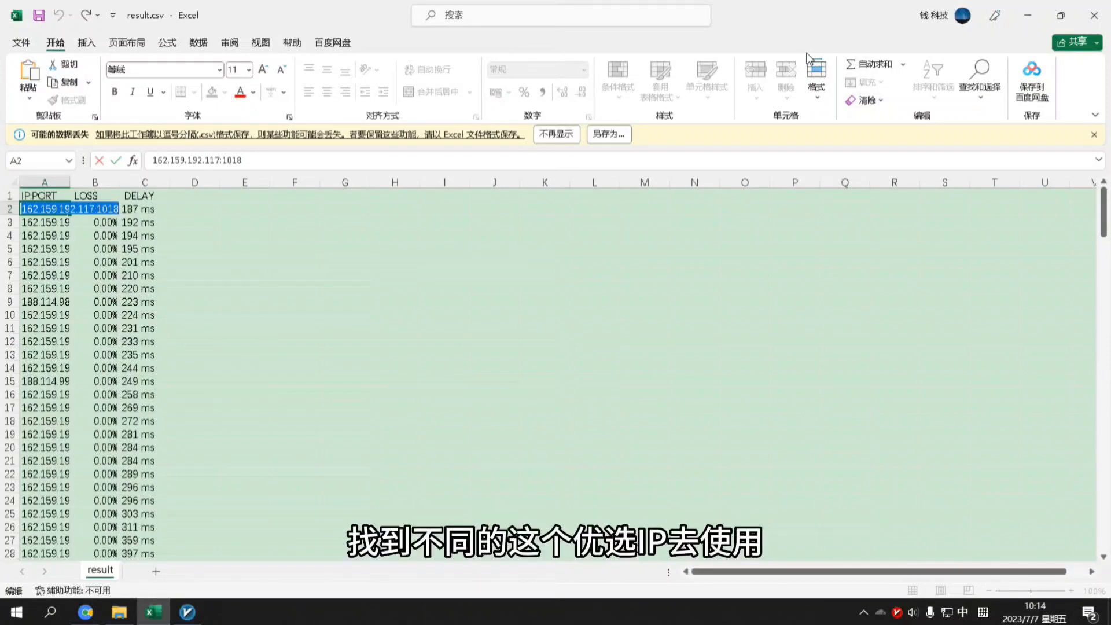
pyautogui.click(1027, 18)
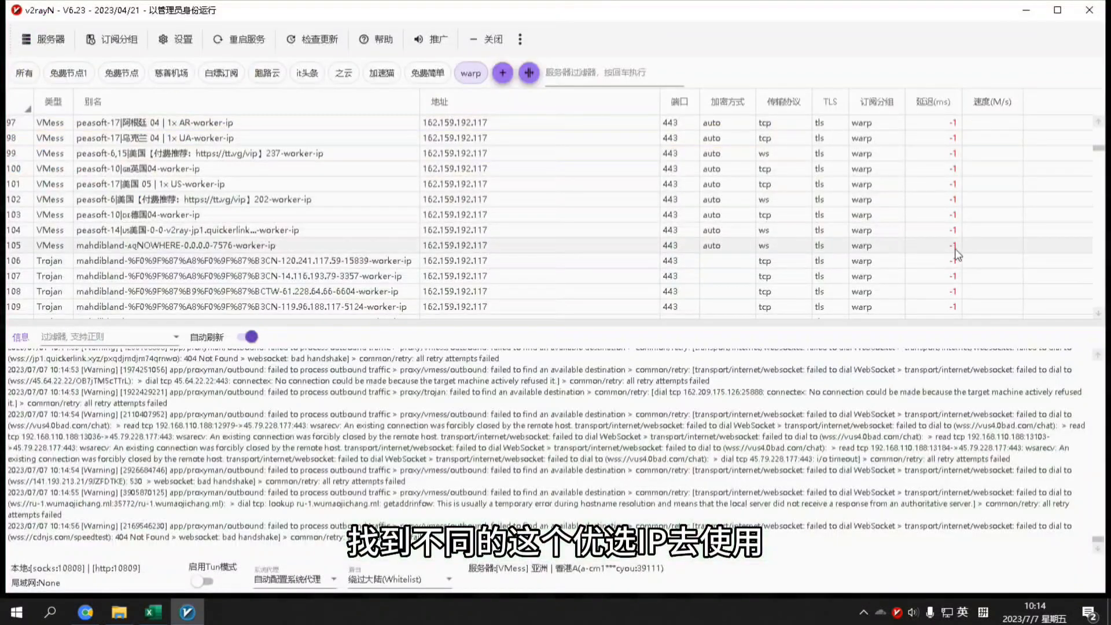
pyautogui.moveTo(1097, 152); pyautogui.dragTo(1106, 224)
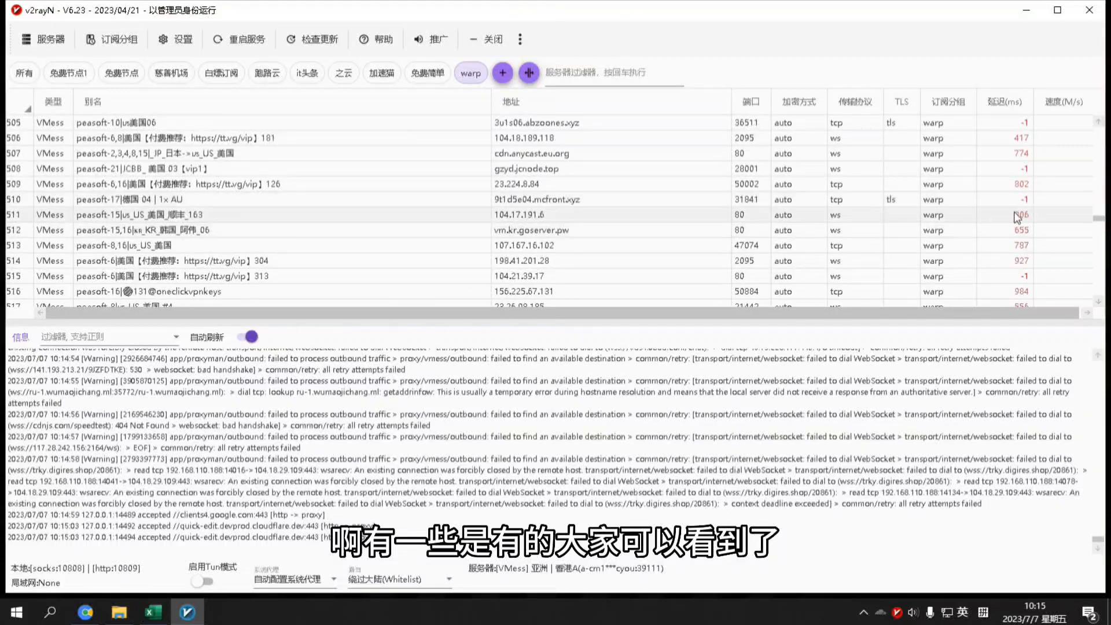
# Sort the warp list by 按测试结果排序, putting -1 servers first, then 32 and 74 ms
pyautogui.rightClick(958, 200)
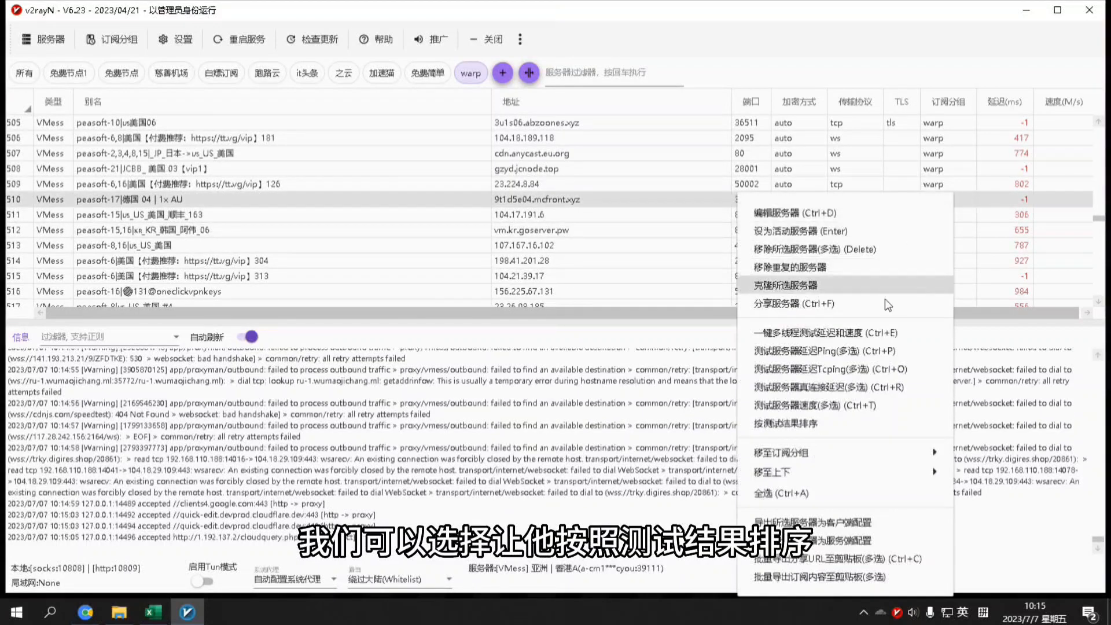
pyautogui.click(819, 424)
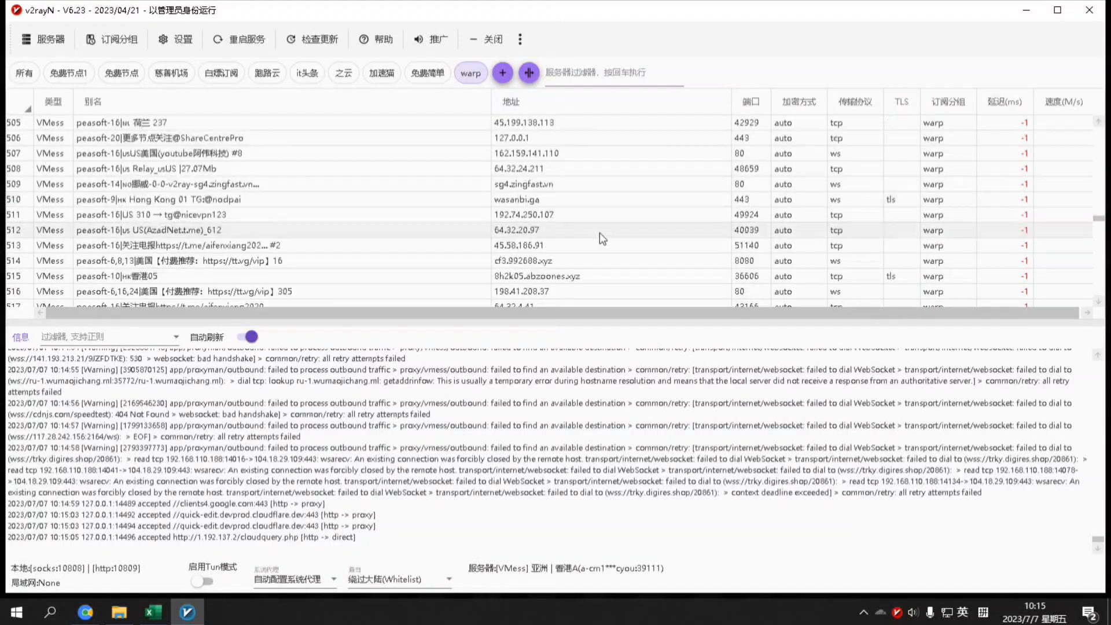
pyautogui.hotkey('ctrl', 'a')
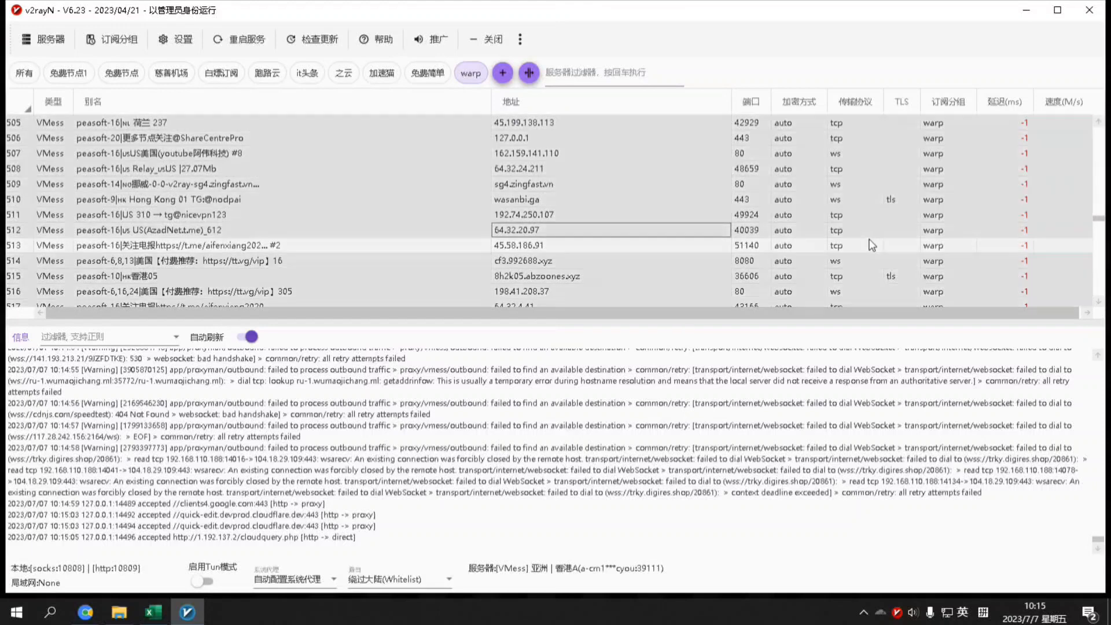
pyautogui.scroll(7, 920, 227)
pyautogui.scroll(-20, 1098, 222)
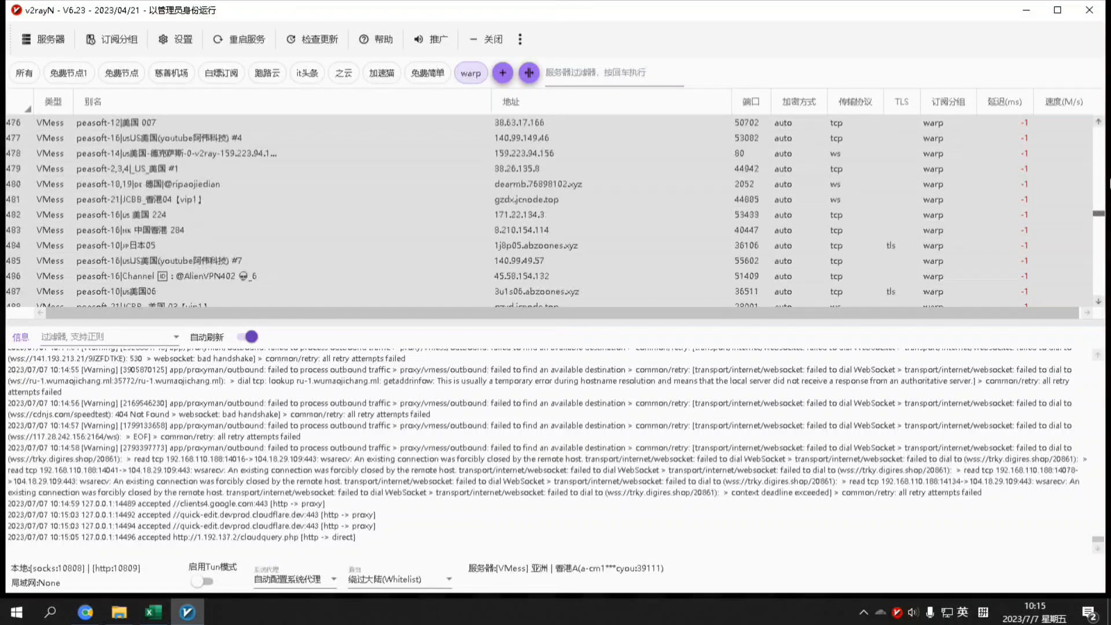
pyautogui.moveTo(1086, 285); pyautogui.dragTo(1078, 318)
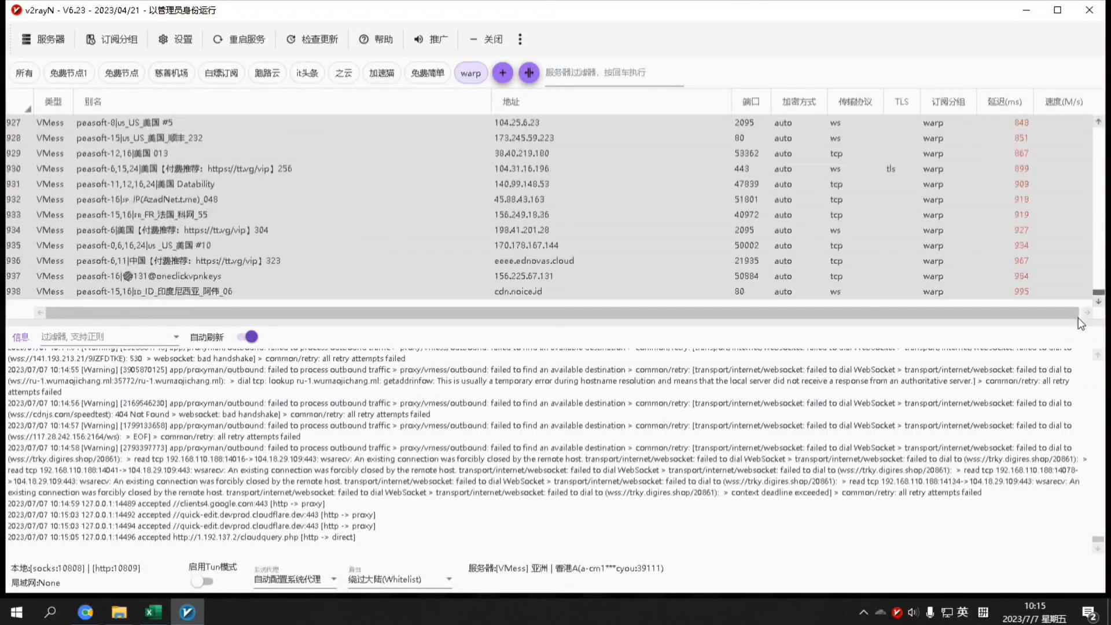
pyautogui.scroll(10, 1020, 295)
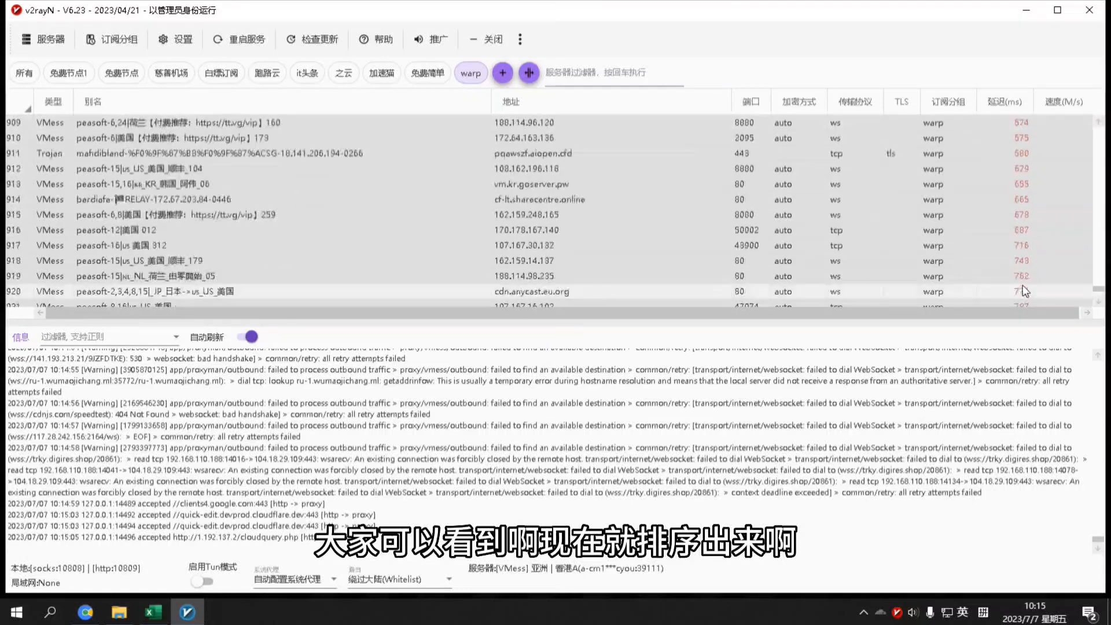
pyautogui.scroll(9, 1028, 276)
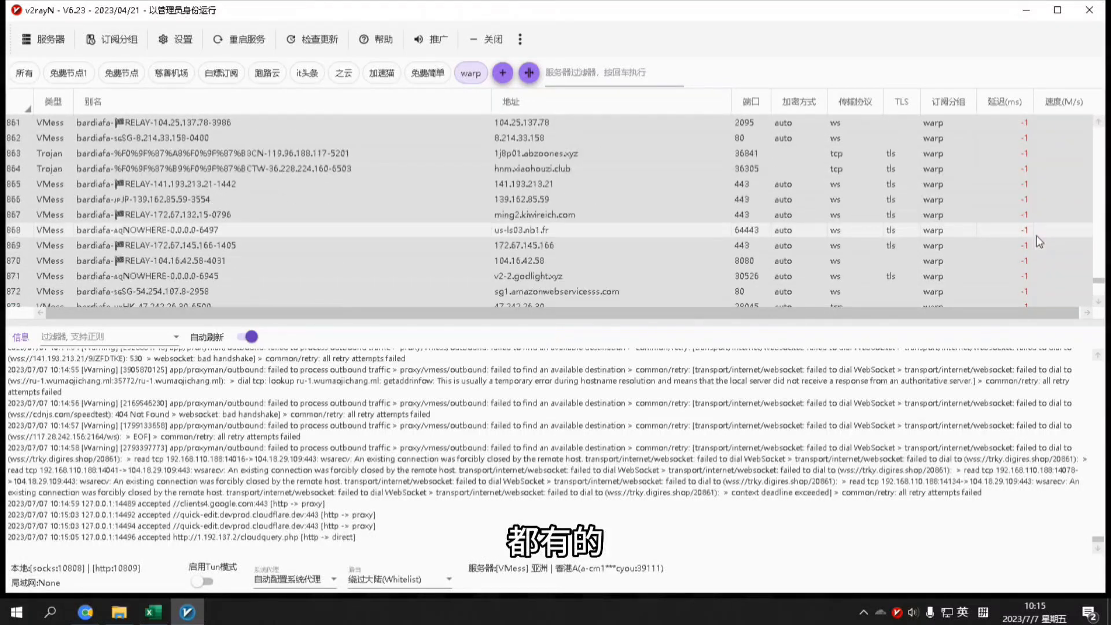
pyautogui.scroll(-1, 1037, 236)
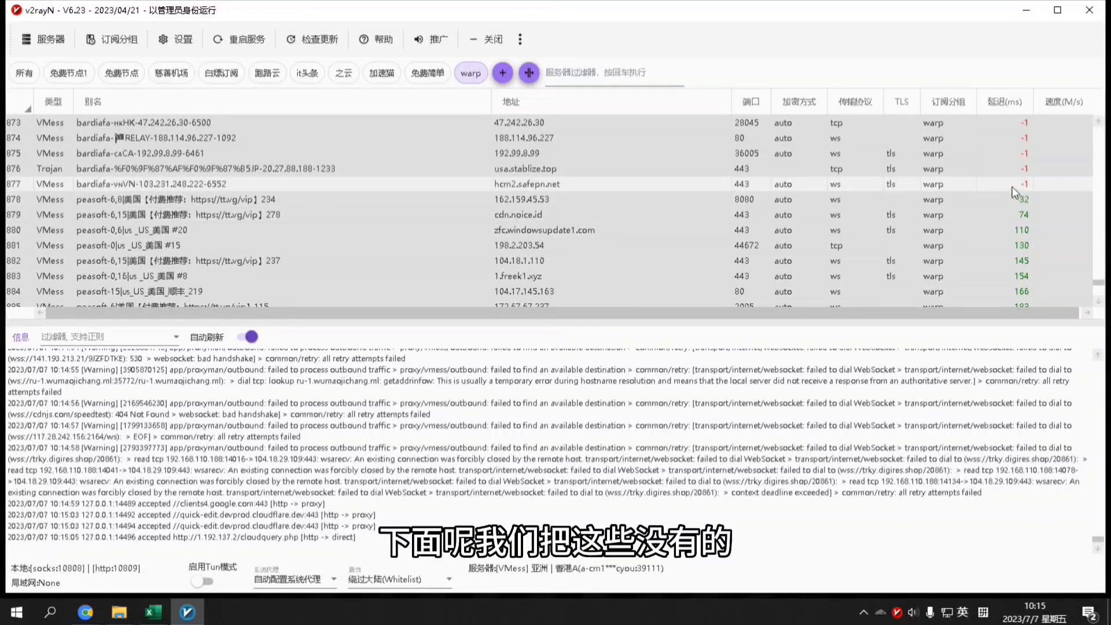
# Select the -1 latency servers and remove them with 移除所选服务器, confirming the deletion
pyautogui.moveTo(1012, 186); pyautogui.dragTo(1020, 152)
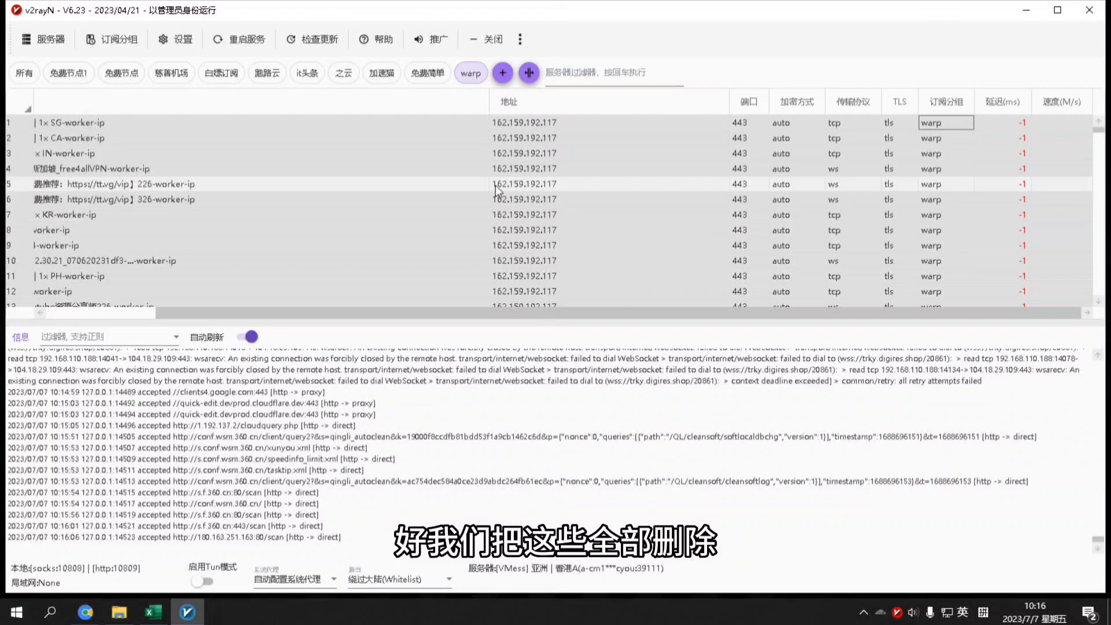
pyautogui.rightClick(497, 190)
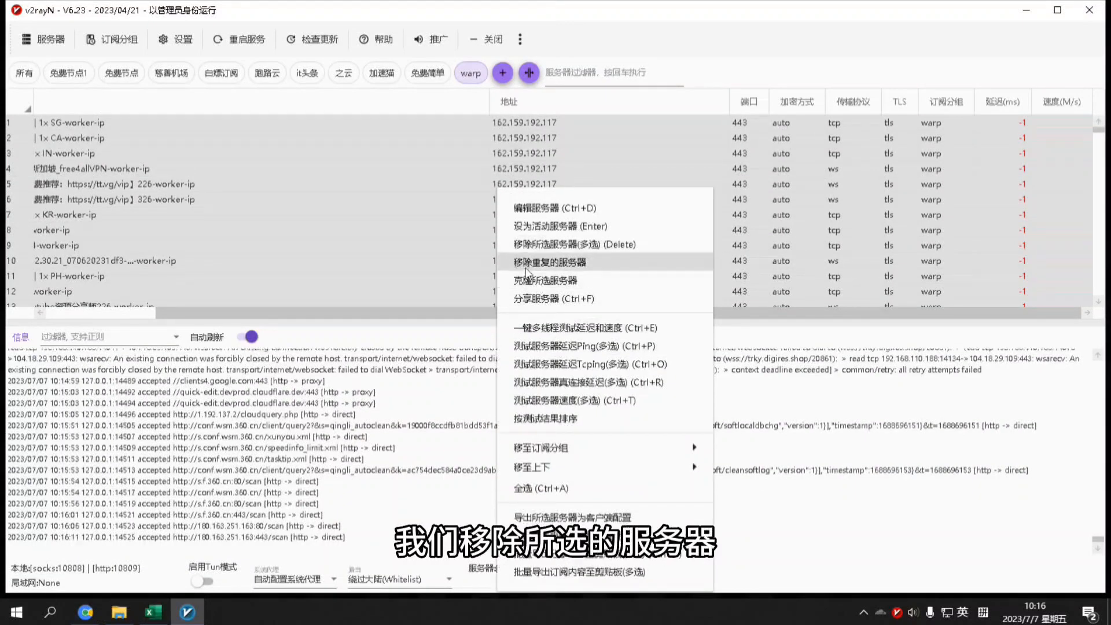
pyautogui.click(576, 246)
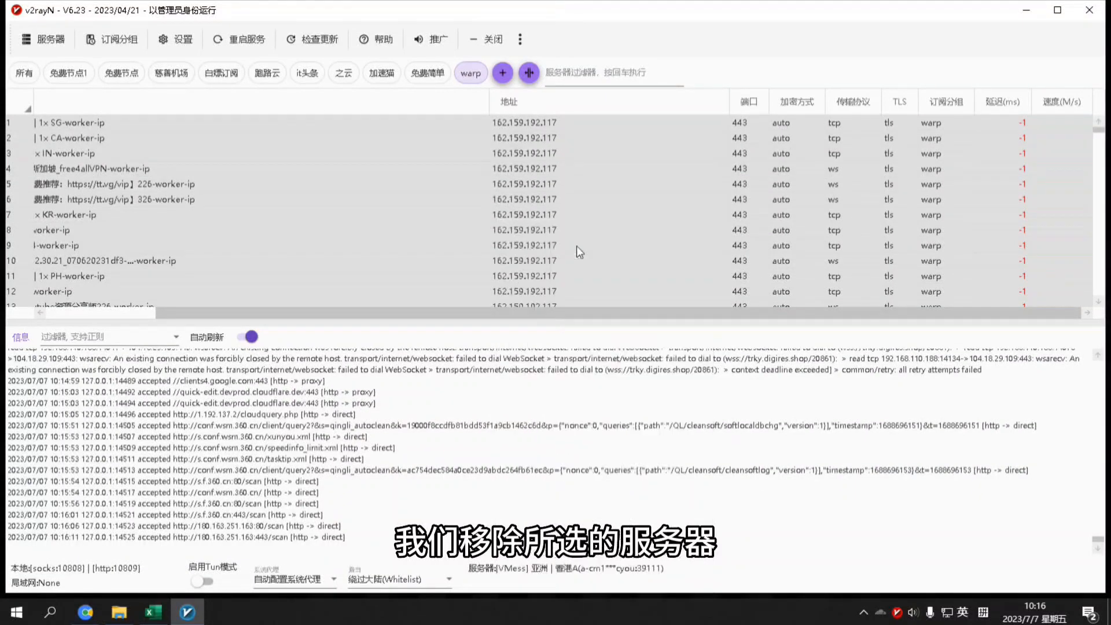
pyautogui.click(530, 363)
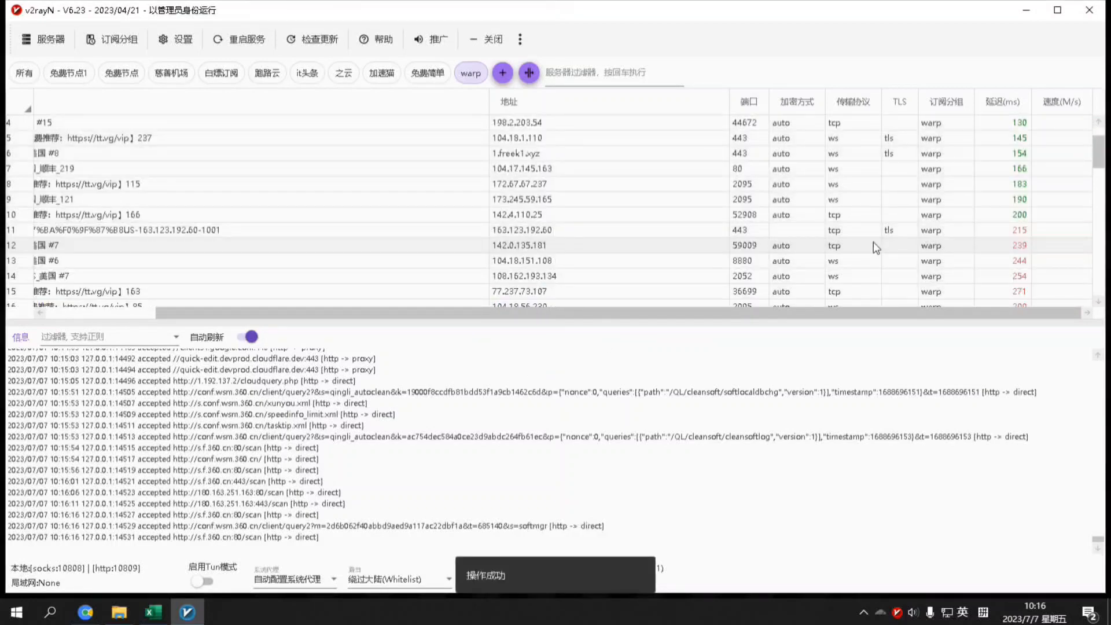
# Start 测试服务器速度(多选) on all remaining warp servers
pyautogui.scroll(-15, 871, 249)
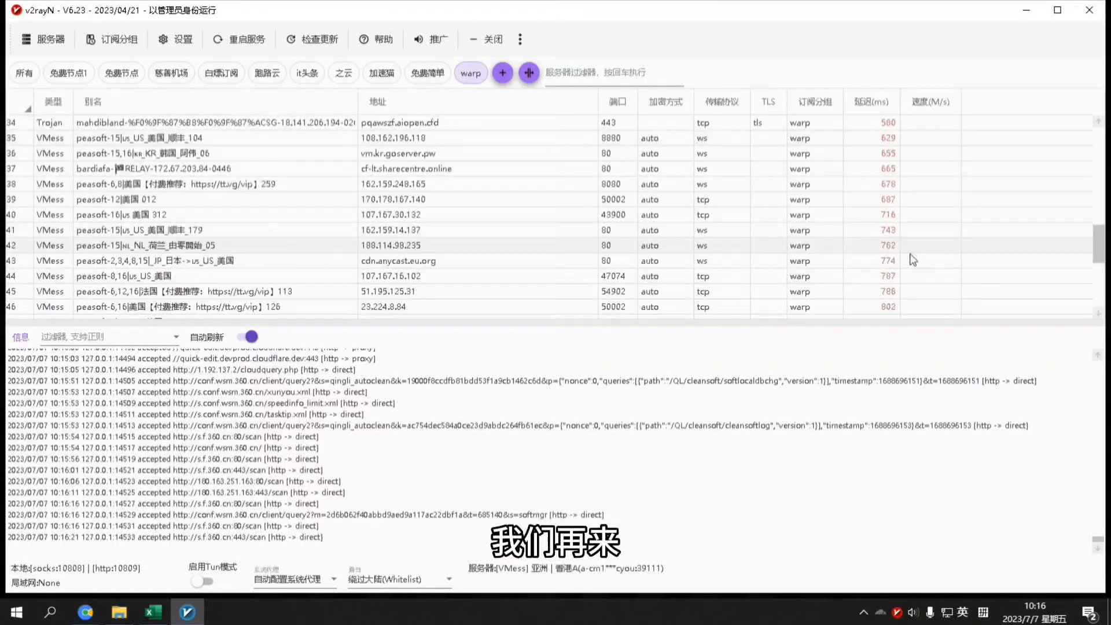
pyautogui.click(855, 228)
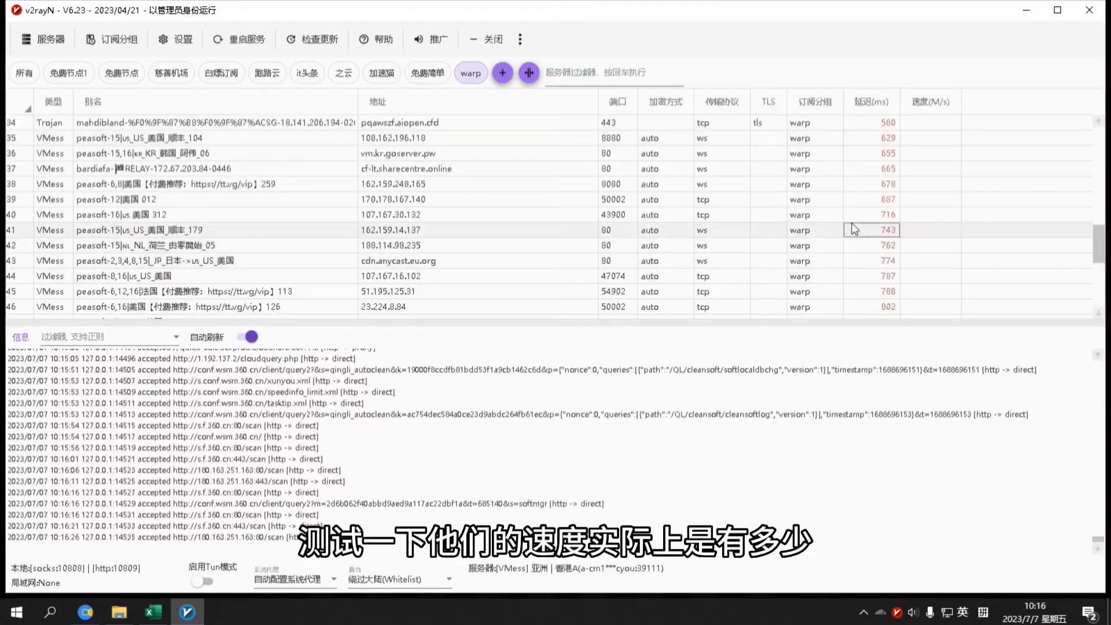
pyautogui.hotkey('ctrl', 'a')
pyautogui.rightClick(835, 210)
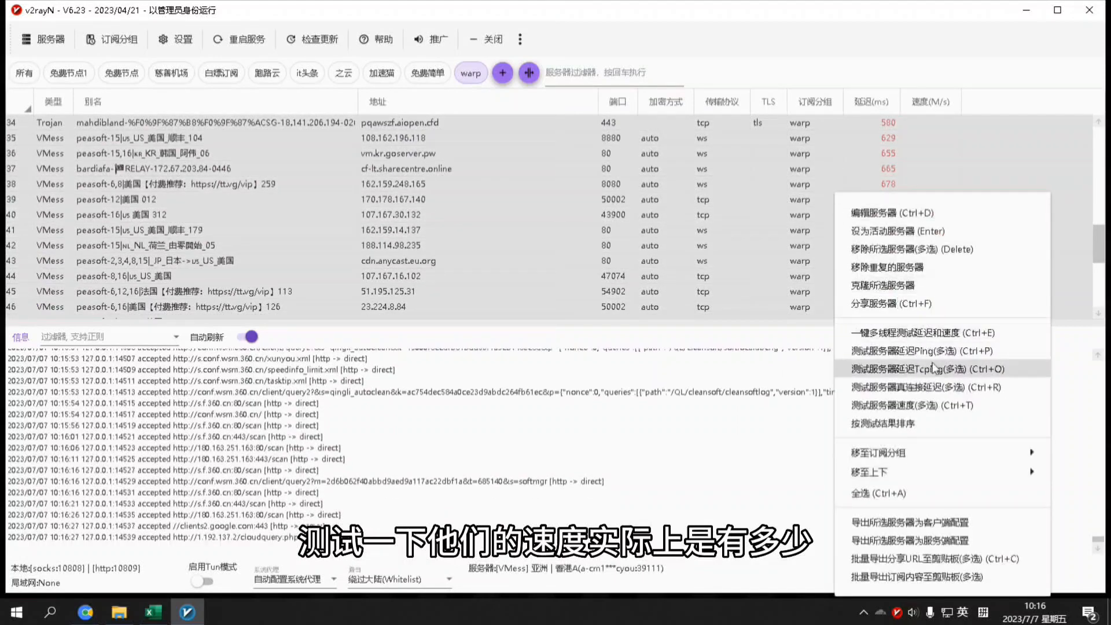
pyautogui.click(932, 405)
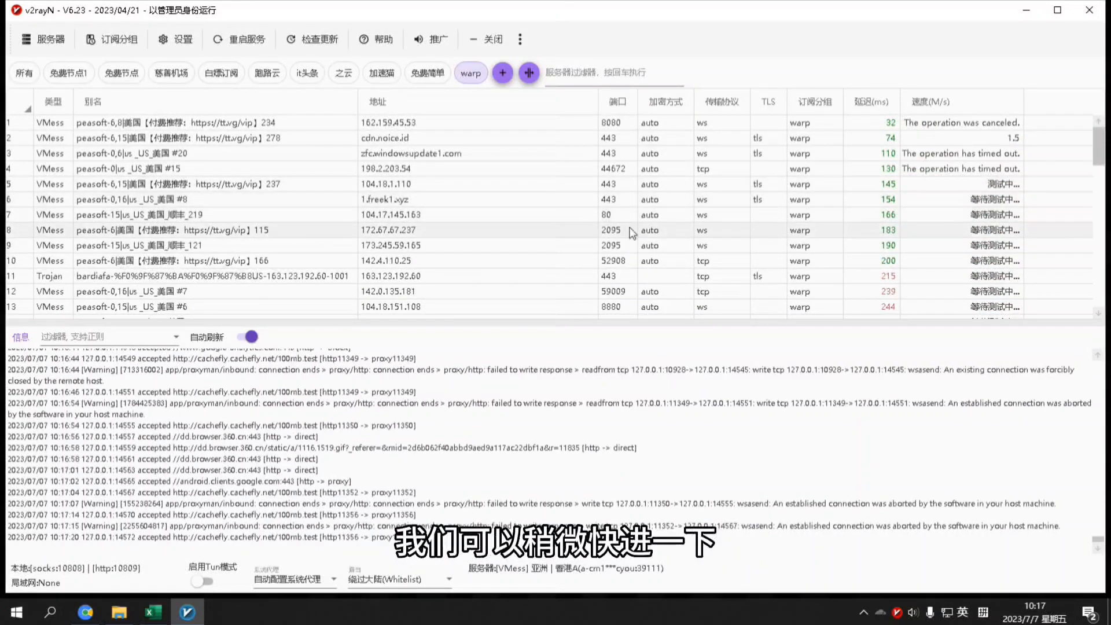
# Follow the speed test until it finishes, with top results around 25.5, 21.5 and 20.0 M/s
pyautogui.scroll(-1, 649, 219)
pyautogui.scroll(1, 648, 220)
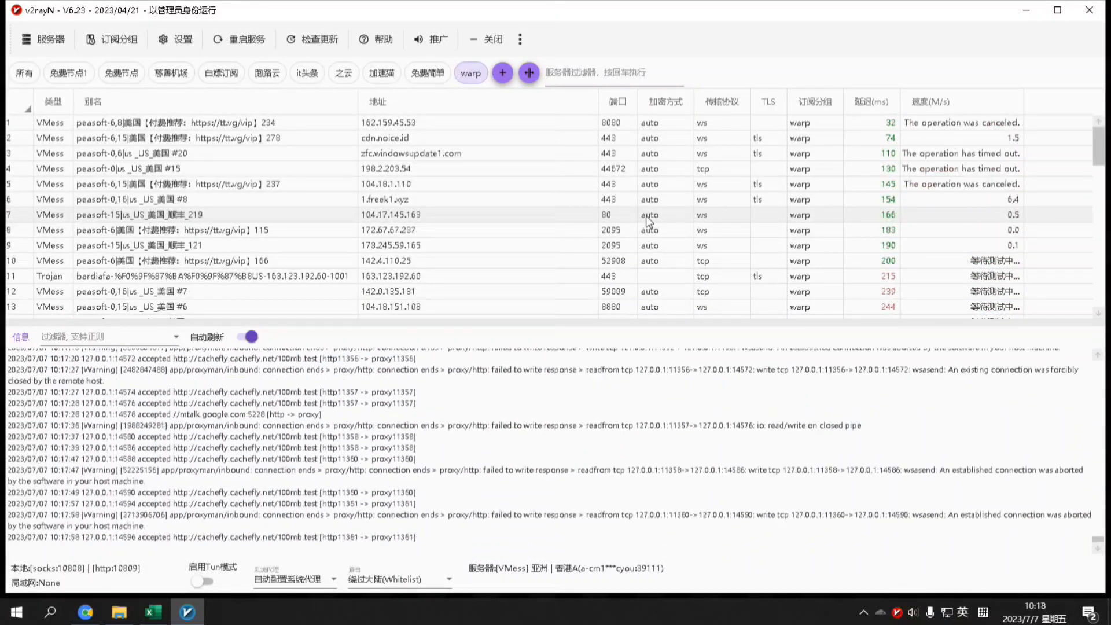
pyautogui.click(871, 102)
pyautogui.scroll(-12, 903, 231)
pyautogui.scroll(12, 916, 252)
pyautogui.scroll(-10, 897, 216)
pyautogui.scroll(10, 900, 220)
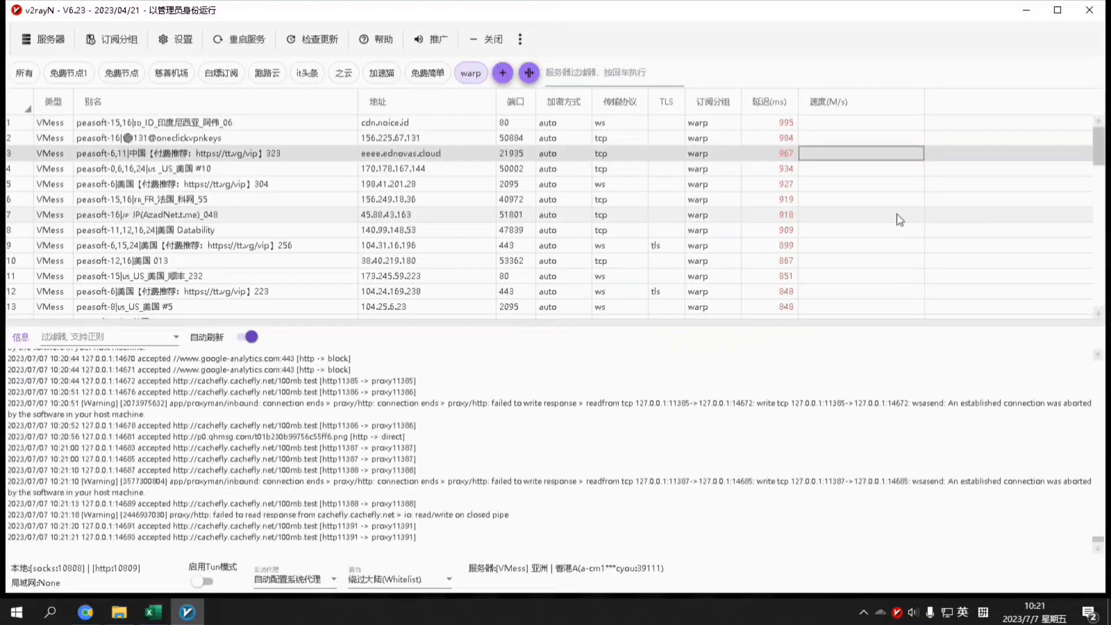
pyautogui.scroll(-3, 856, 223)
pyautogui.scroll(-10, 857, 224)
pyautogui.scroll(13, 857, 224)
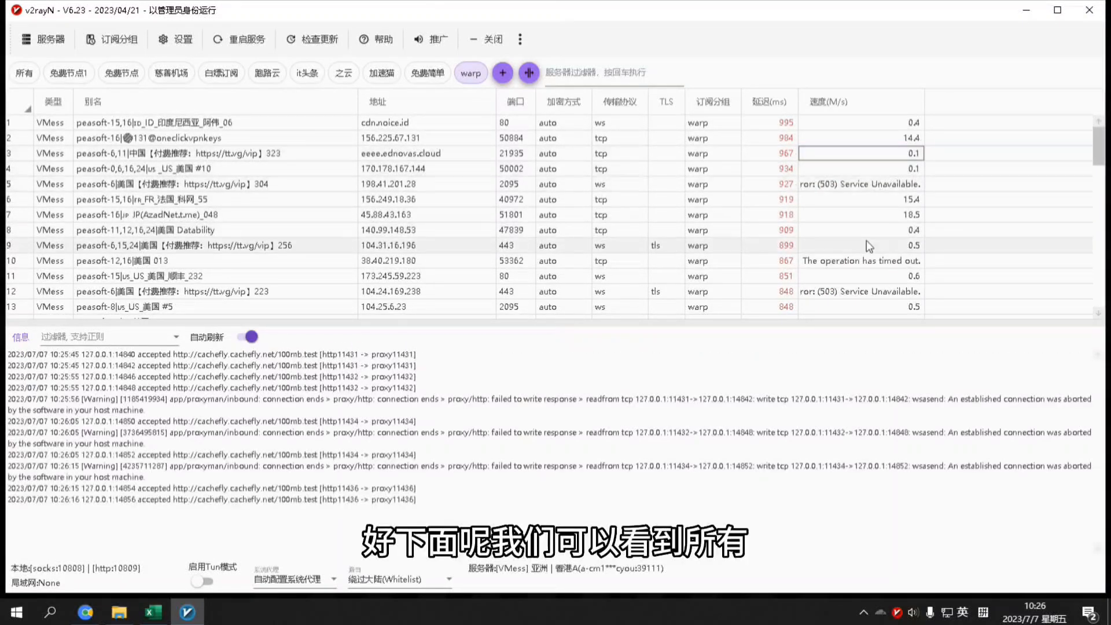
pyautogui.scroll(-8, 867, 241)
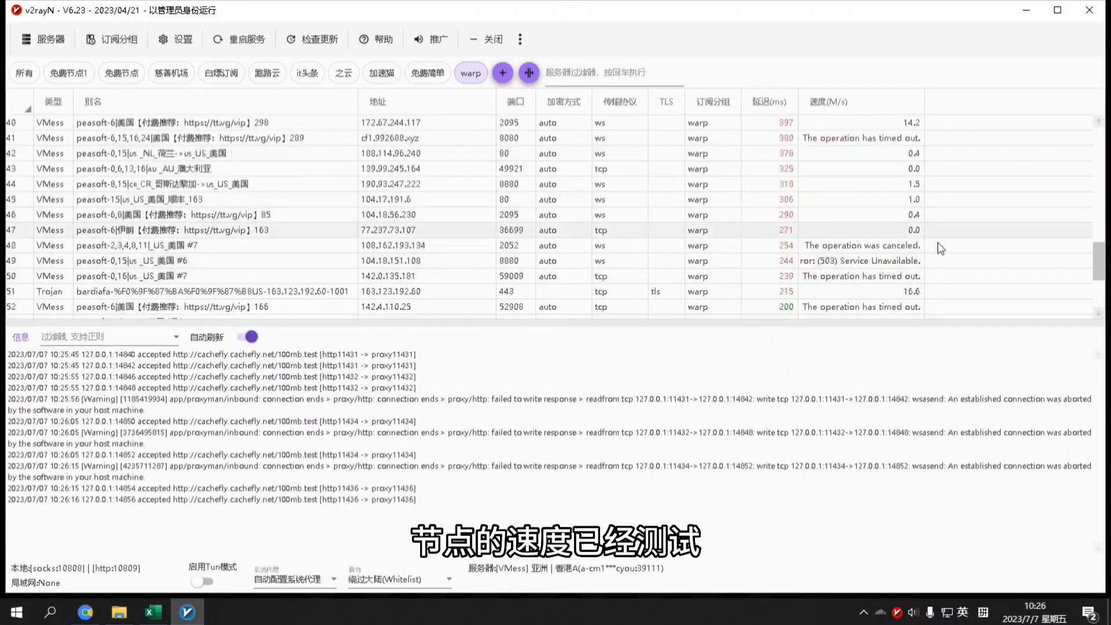
pyautogui.scroll(-2, 879, 226)
pyautogui.scroll(3, 877, 208)
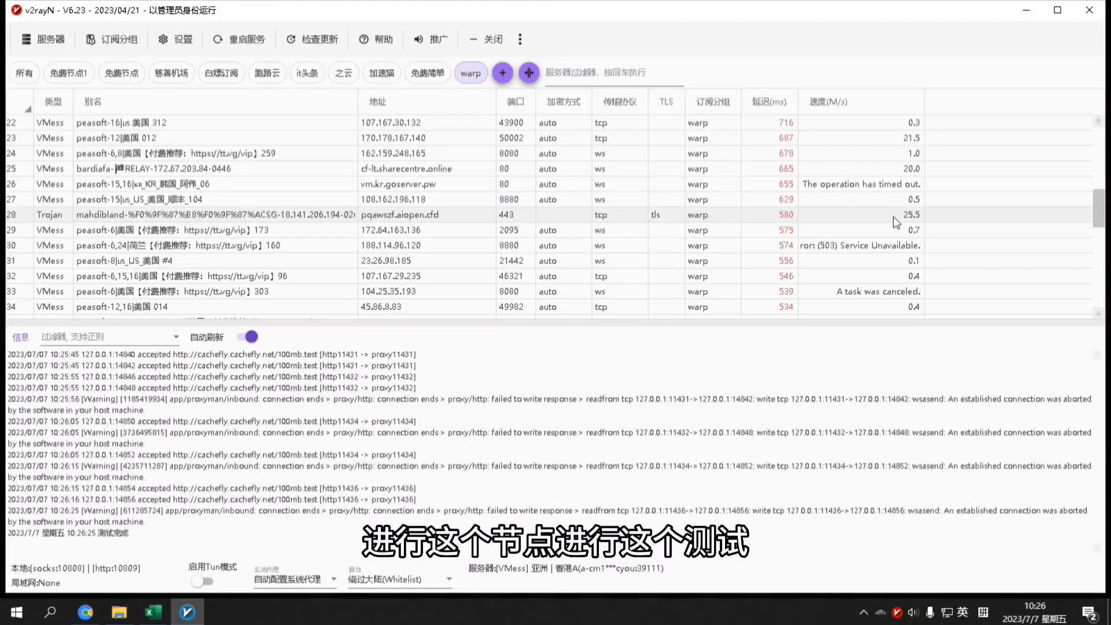
# Make the 25.5 M/s Trojan node in row 28 the active server, then return to Chrome
pyautogui.click(896, 221)
pyautogui.doubleClick(896, 222)
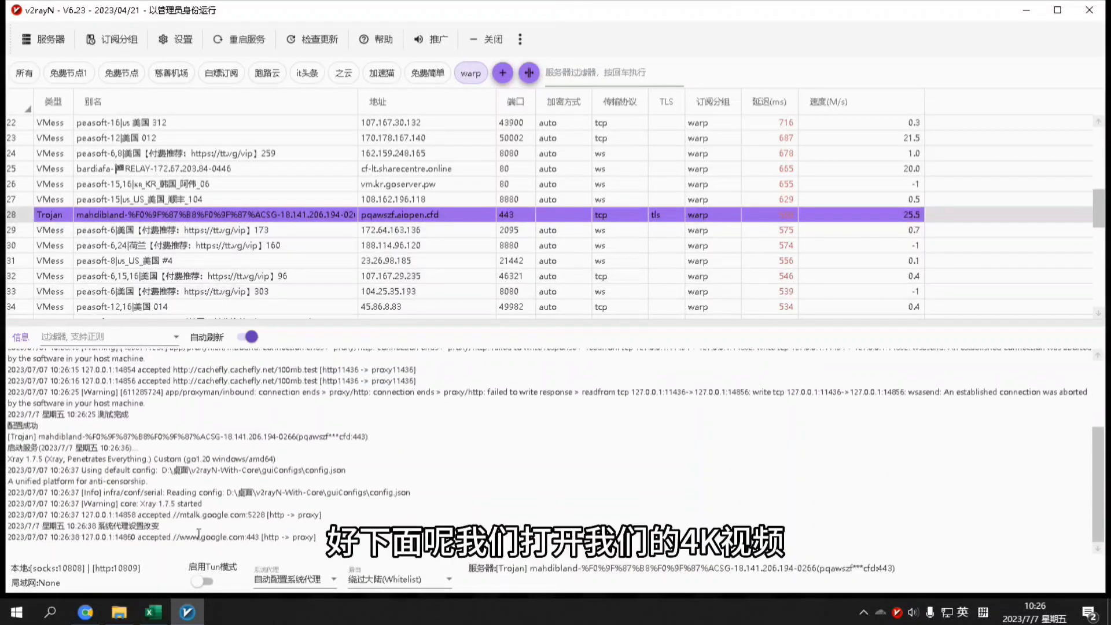
pyautogui.click(86, 615)
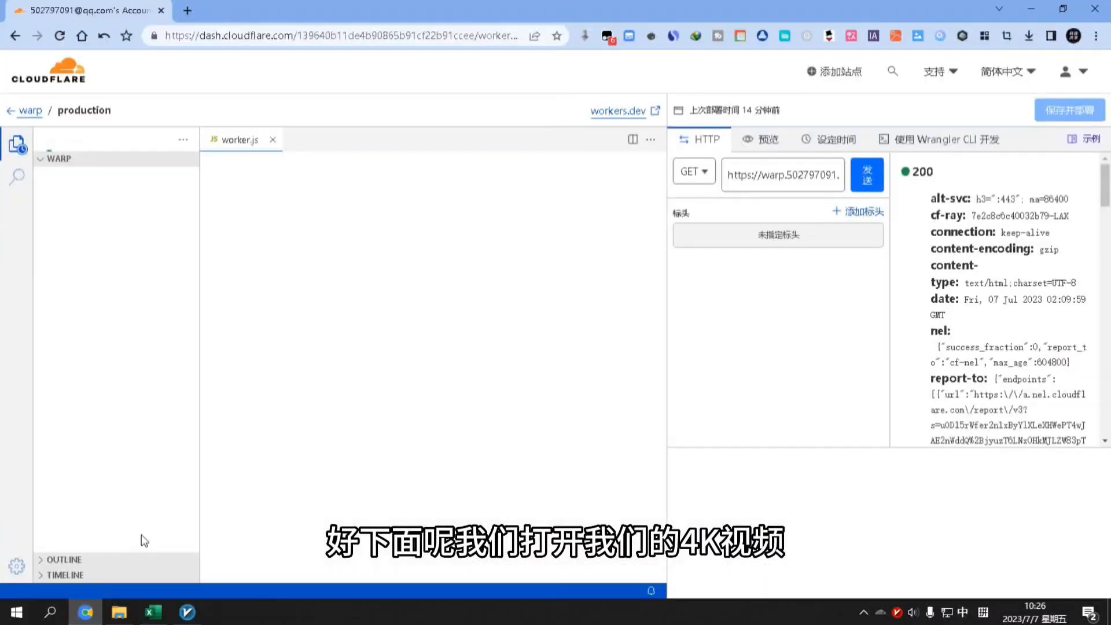
# Play the Earth (4K UHD) playlist video and show its 详细统计信息 stats panel
pyautogui.click(186, 13)
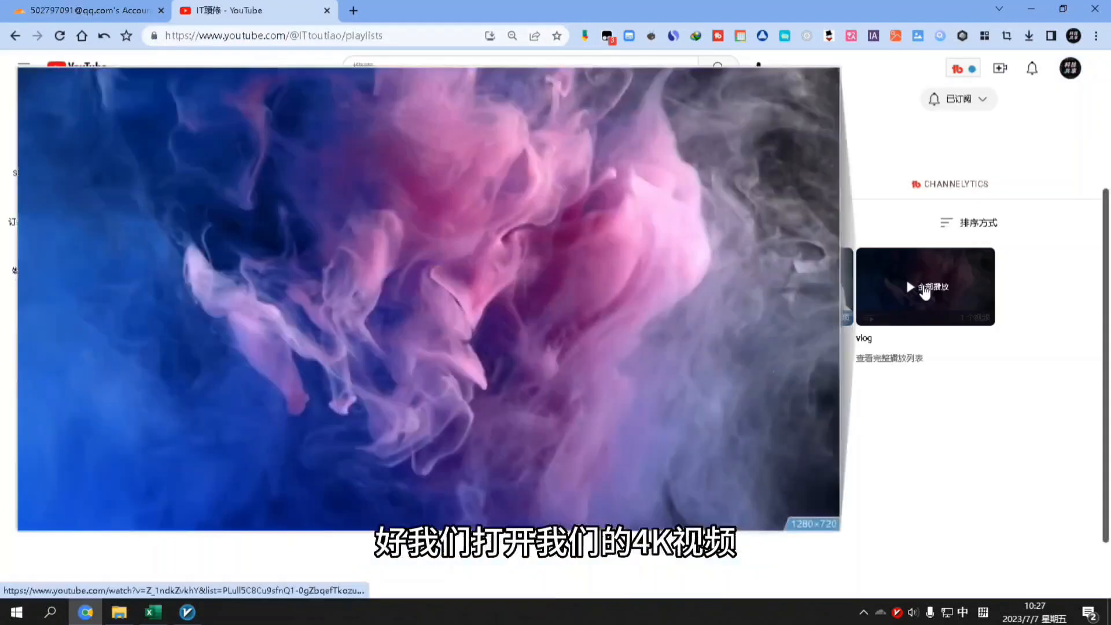
pyautogui.click(925, 290)
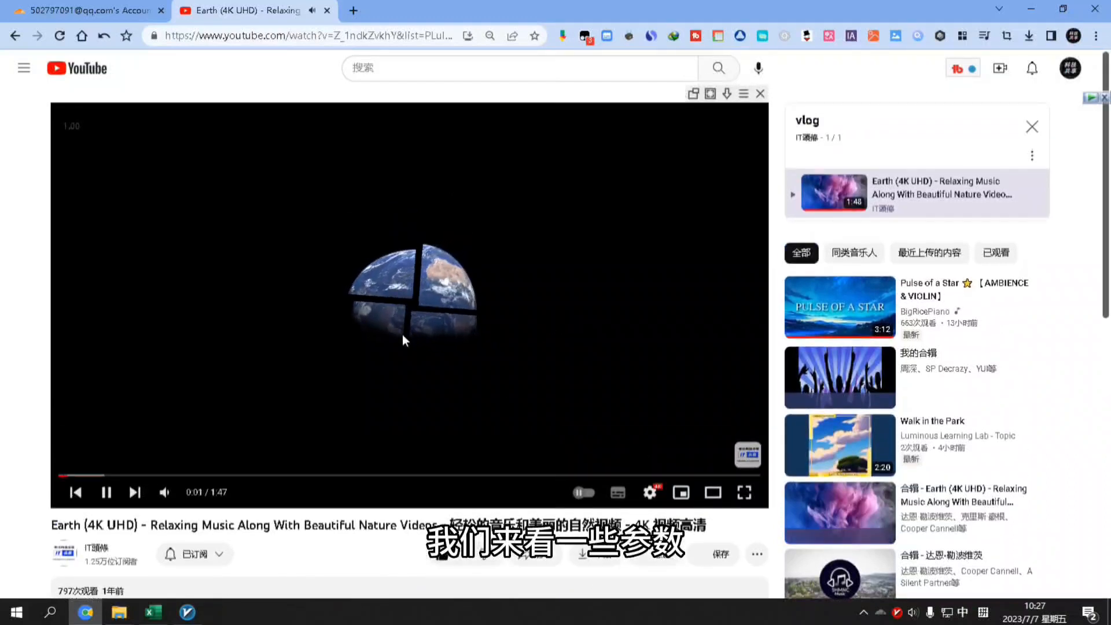
pyautogui.rightClick(403, 336)
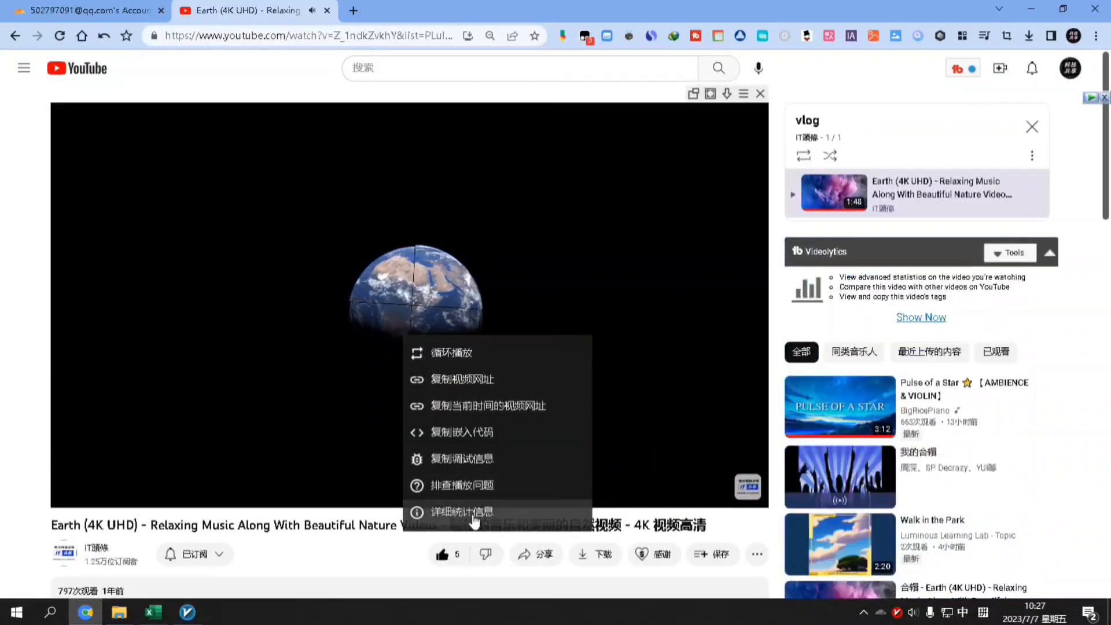
pyautogui.click(472, 514)
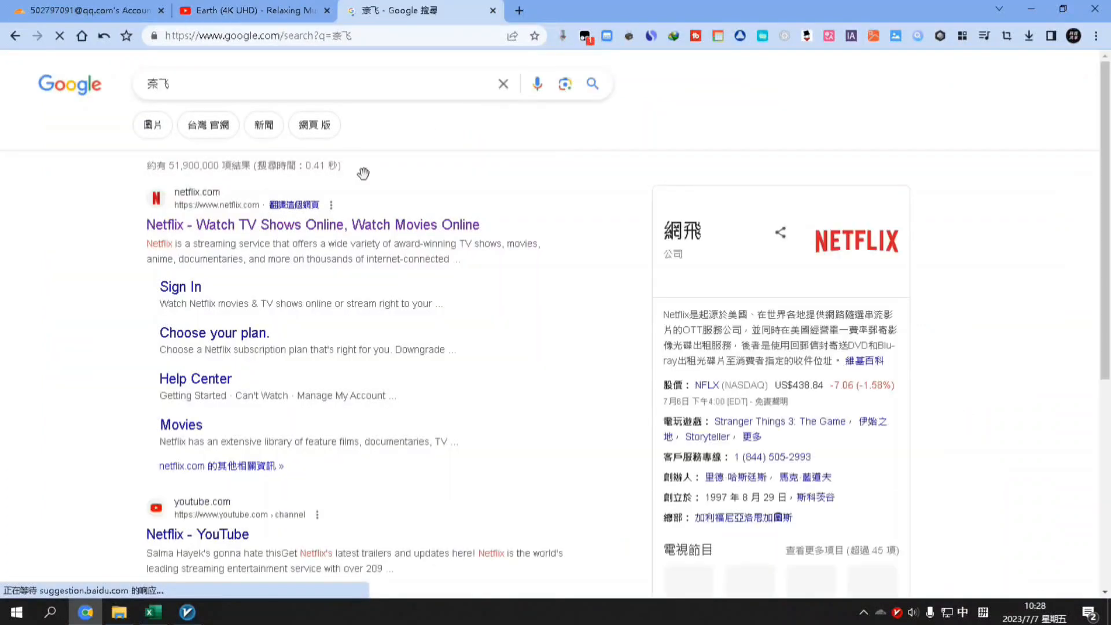
# Open the 'Netflix - Watch TV Shows Online' result from the 奈飞 search
pyautogui.click(251, 228)
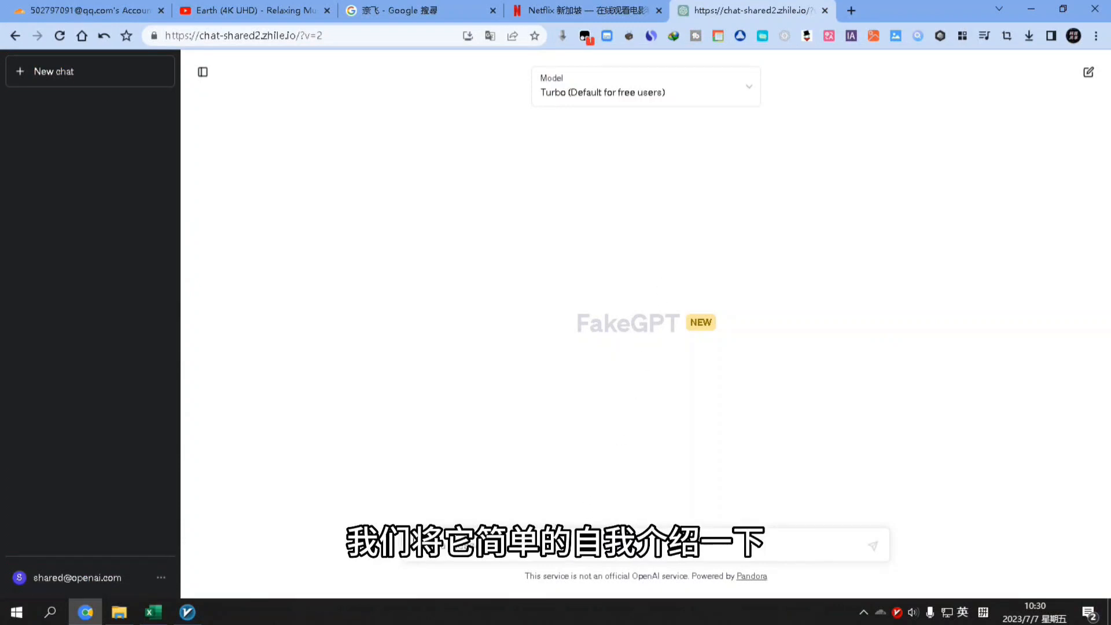
# Send 请自我介绍一下 to FakeGPT, regenerate the errored reply, then return to v2rayN
pyautogui.click(550, 545)
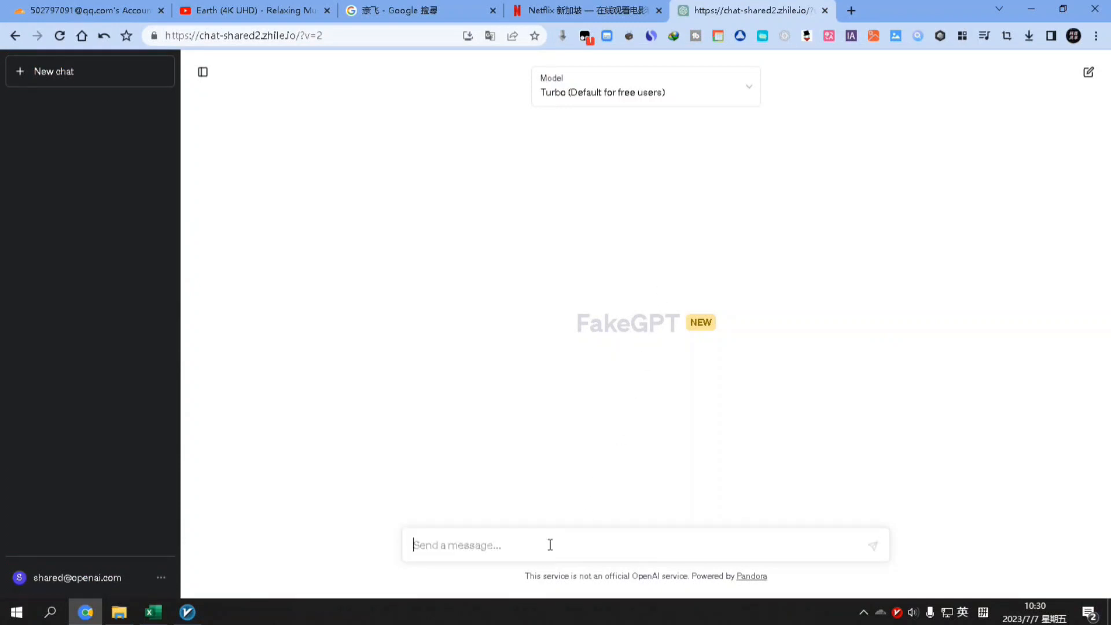
pyautogui.press('shift')
pyautogui.write('请')
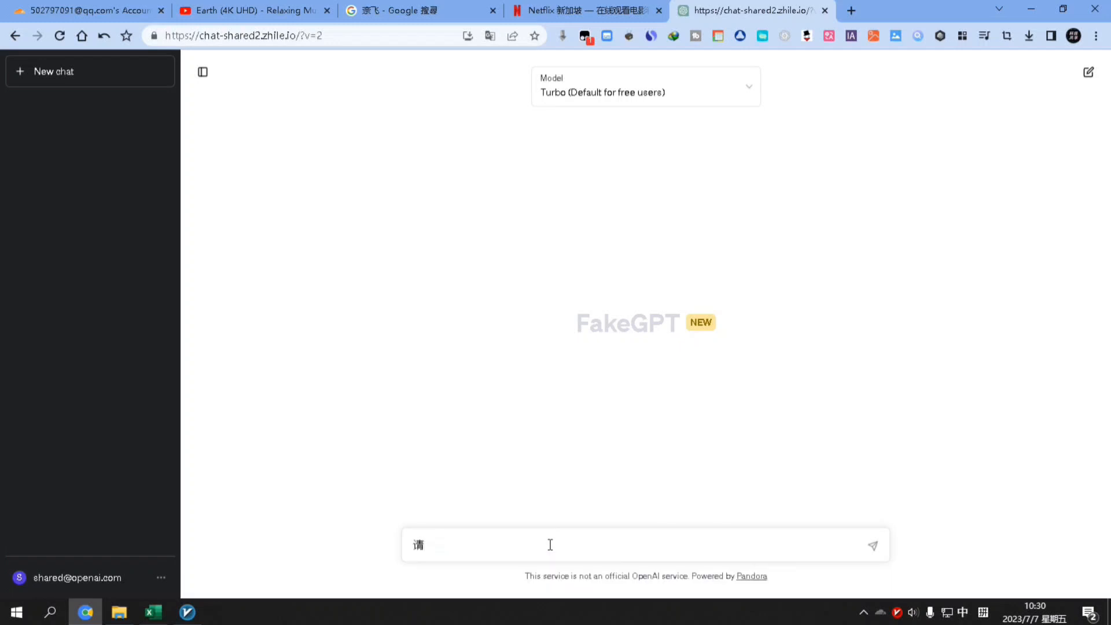
pyautogui.write("自我介绍y'x")
pyautogui.press('space')
pyautogui.write('yx')
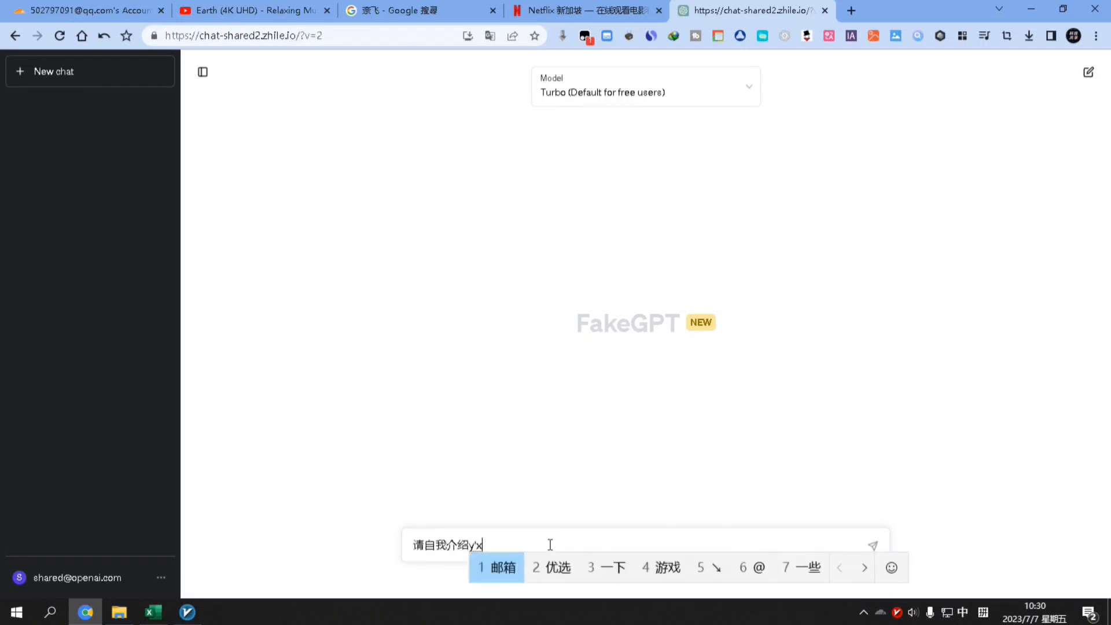
pyautogui.write('3')
pyautogui.press('Return')
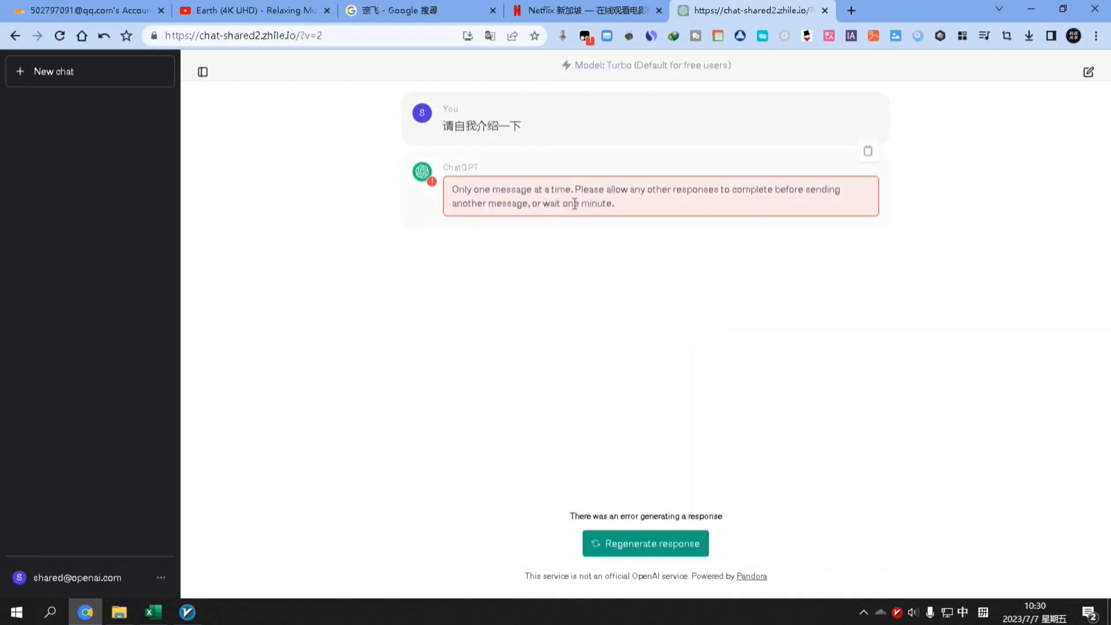
pyautogui.click(651, 547)
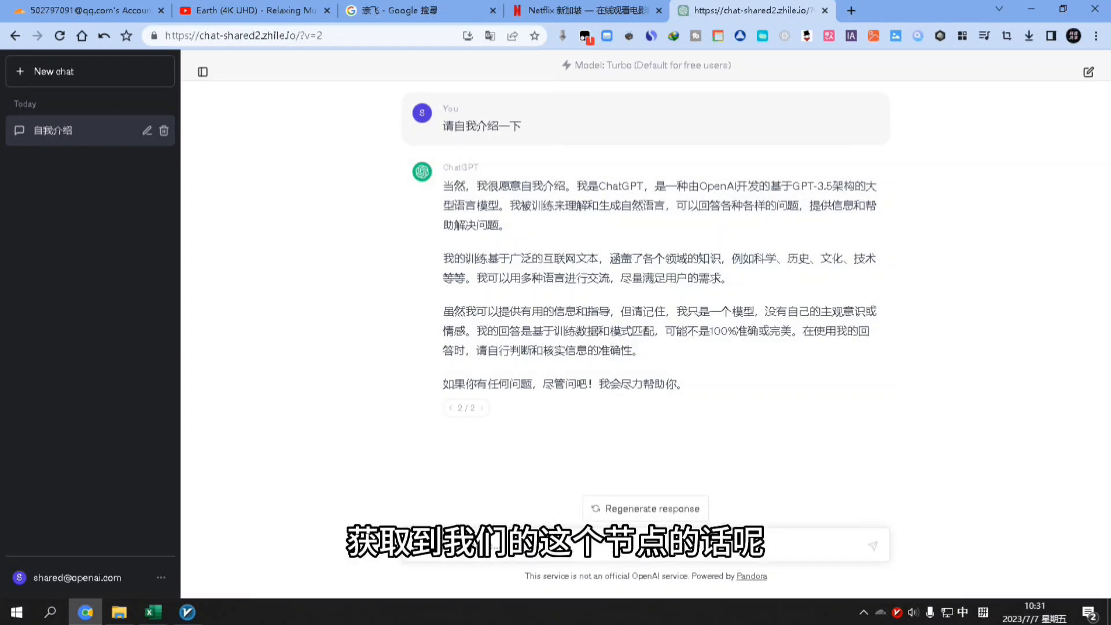
pyautogui.click(188, 612)
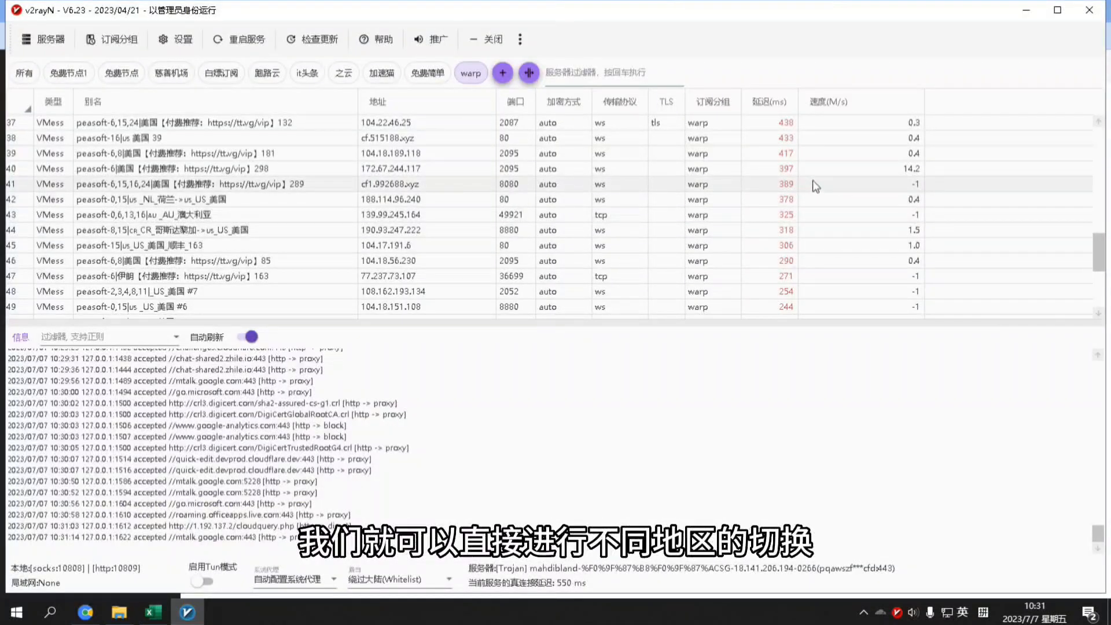
# Scroll through the speed-tested warp nodes, then bring back the FakeGPT chat window
pyautogui.scroll(-4, 811, 191)
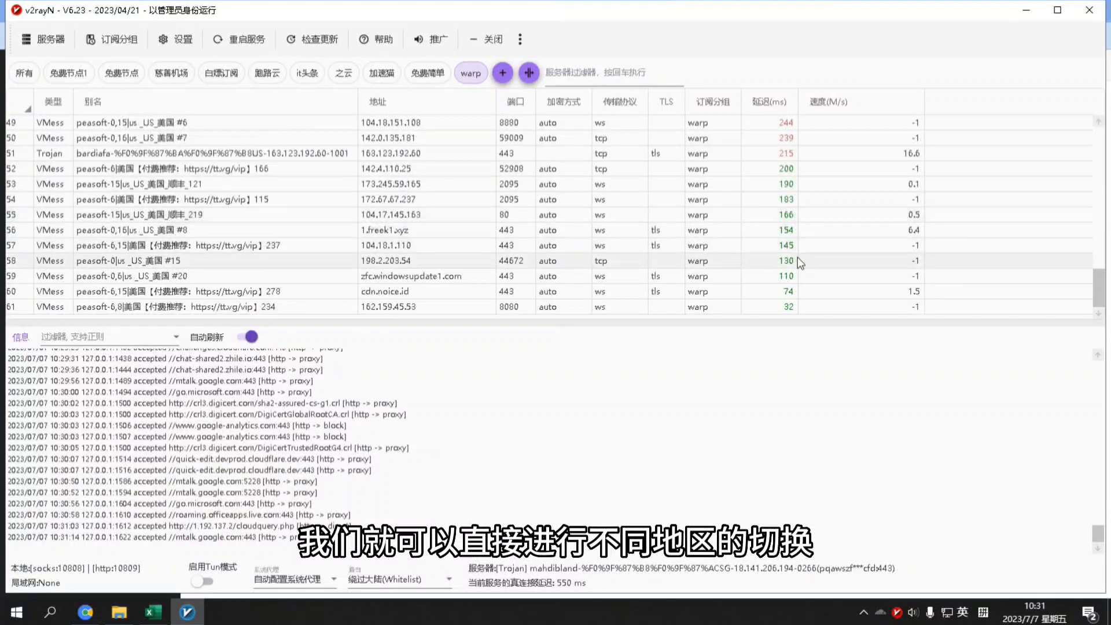
pyautogui.scroll(7, 822, 220)
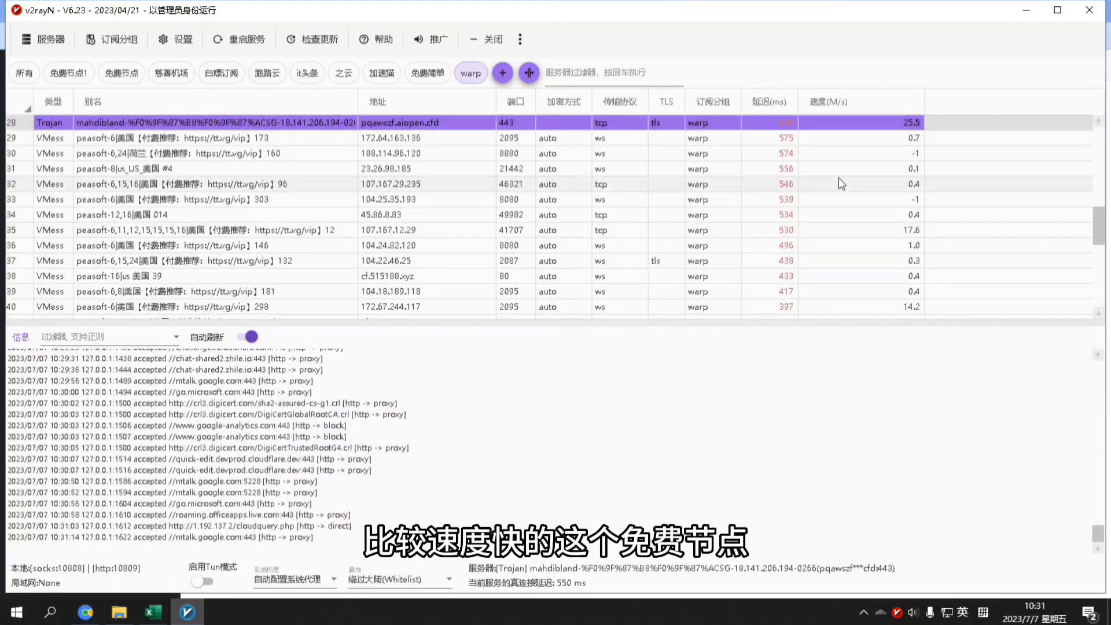
pyautogui.scroll(-2, 842, 191)
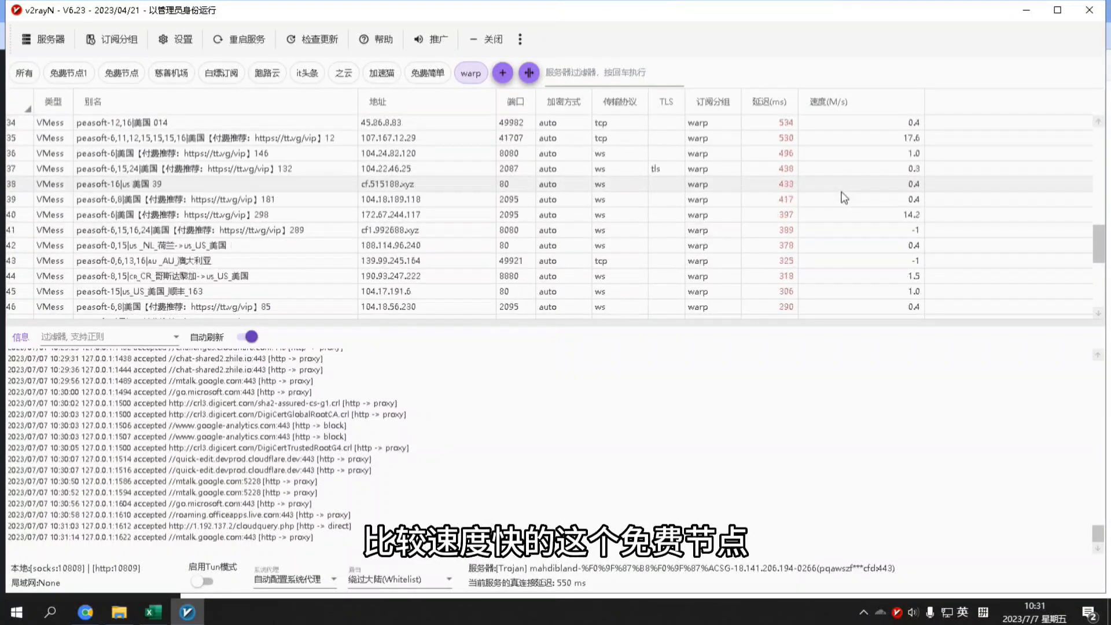
pyautogui.moveTo(86, 612)
pyautogui.click(103, 574)
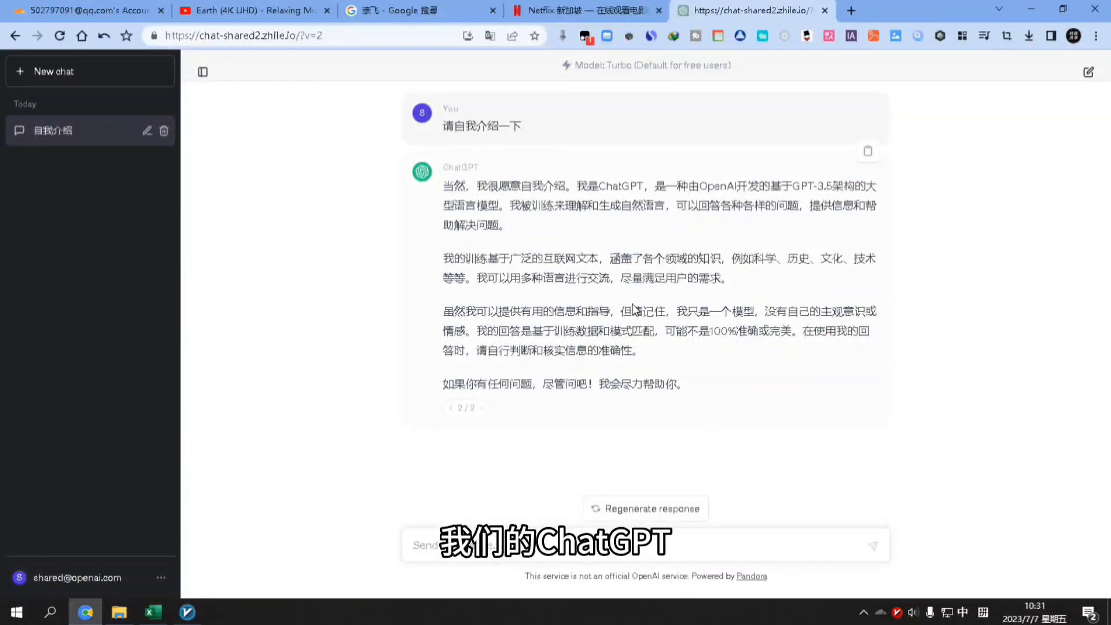
# Revisit the Netflix search results and the 4K Earth video's stats, then bring up the Cloudflare warp worker editor
pyautogui.click(405, 15)
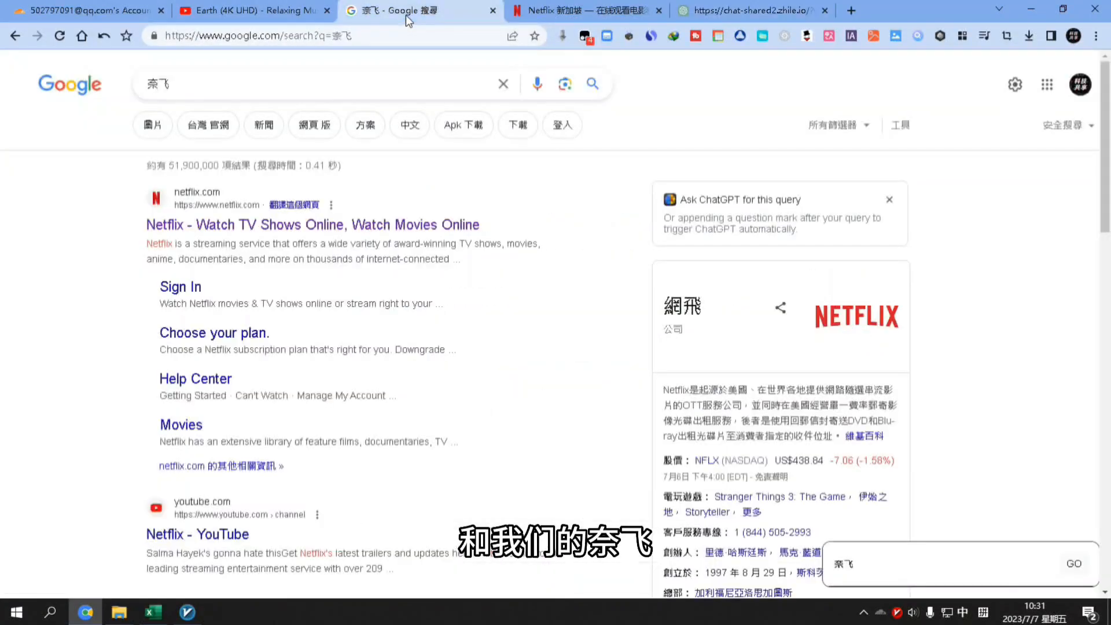
pyautogui.click(281, 14)
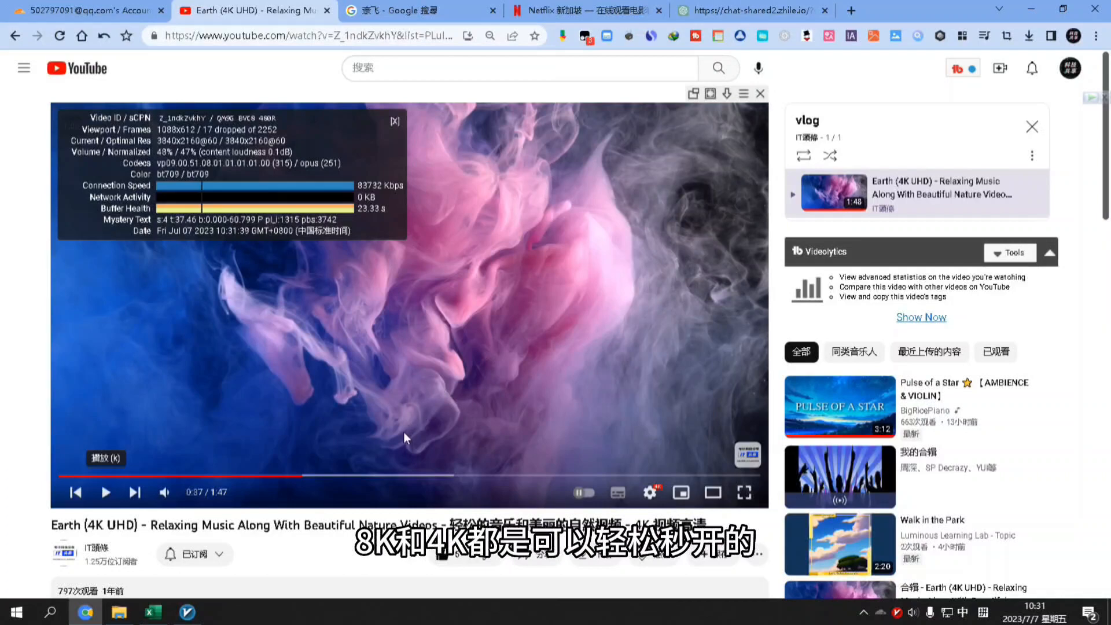
pyautogui.click(187, 612)
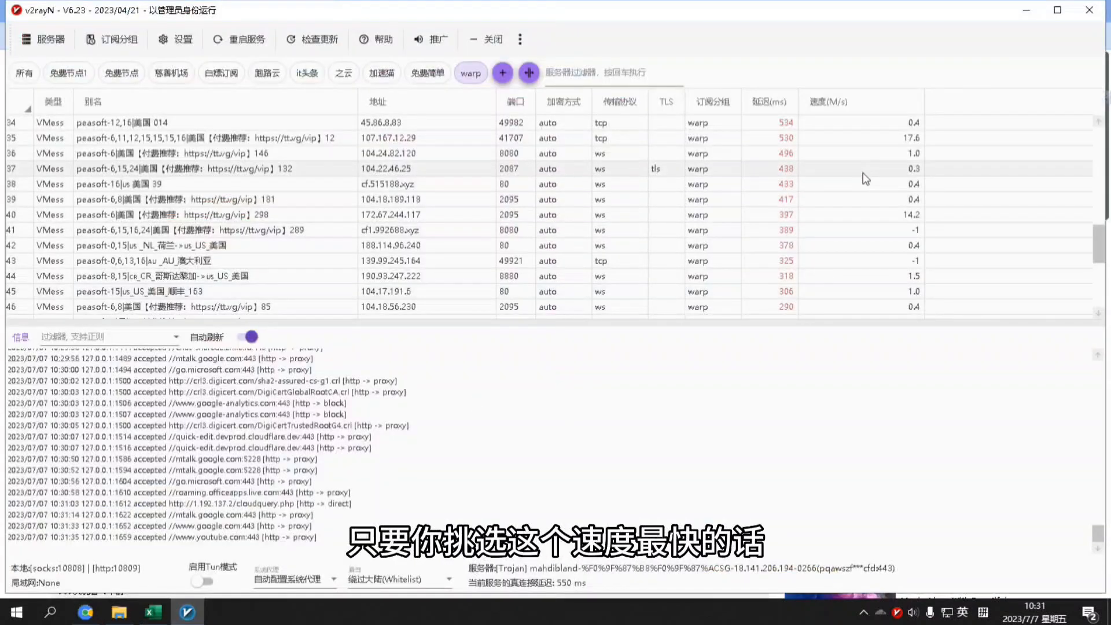
pyautogui.scroll(-1, 867, 197)
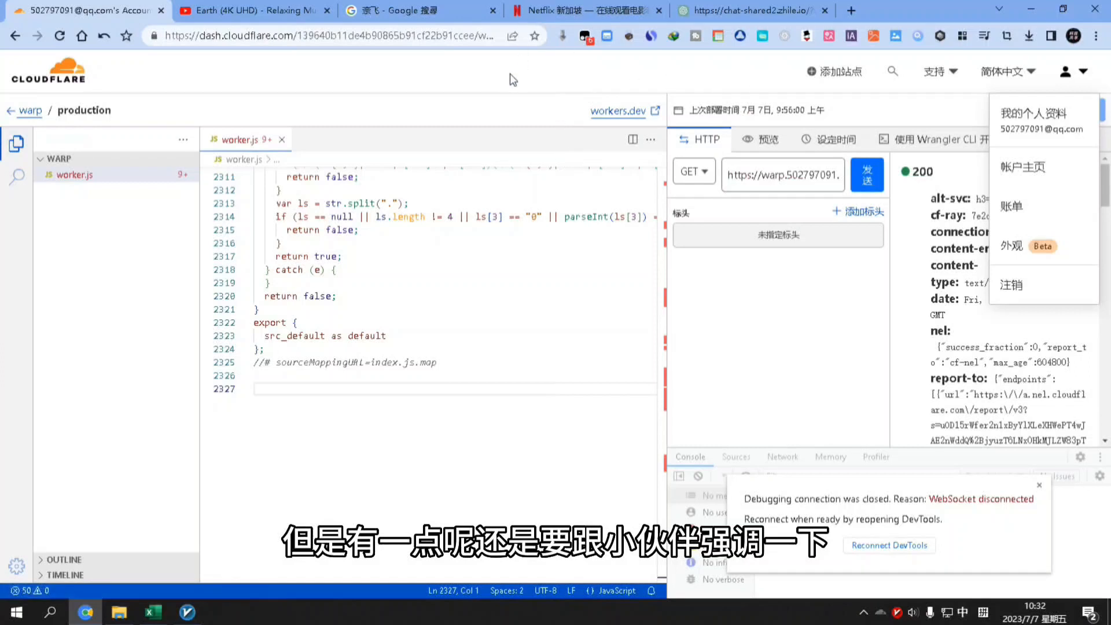
# Go from the account home page to the Workers 和 Pages overview
pyautogui.click(510, 74)
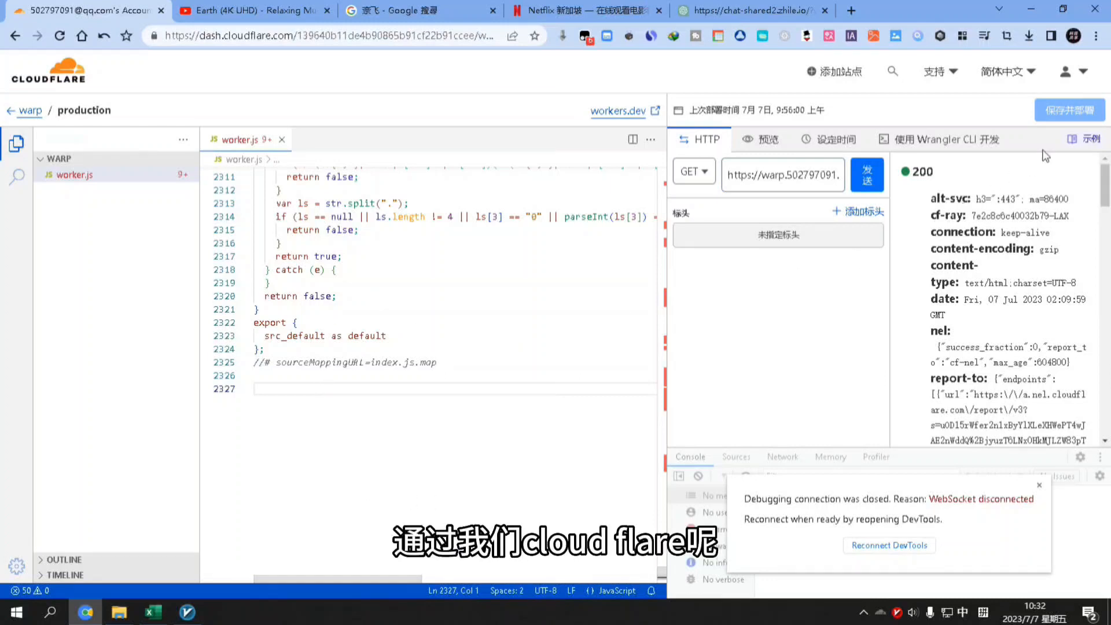
pyautogui.click(1081, 74)
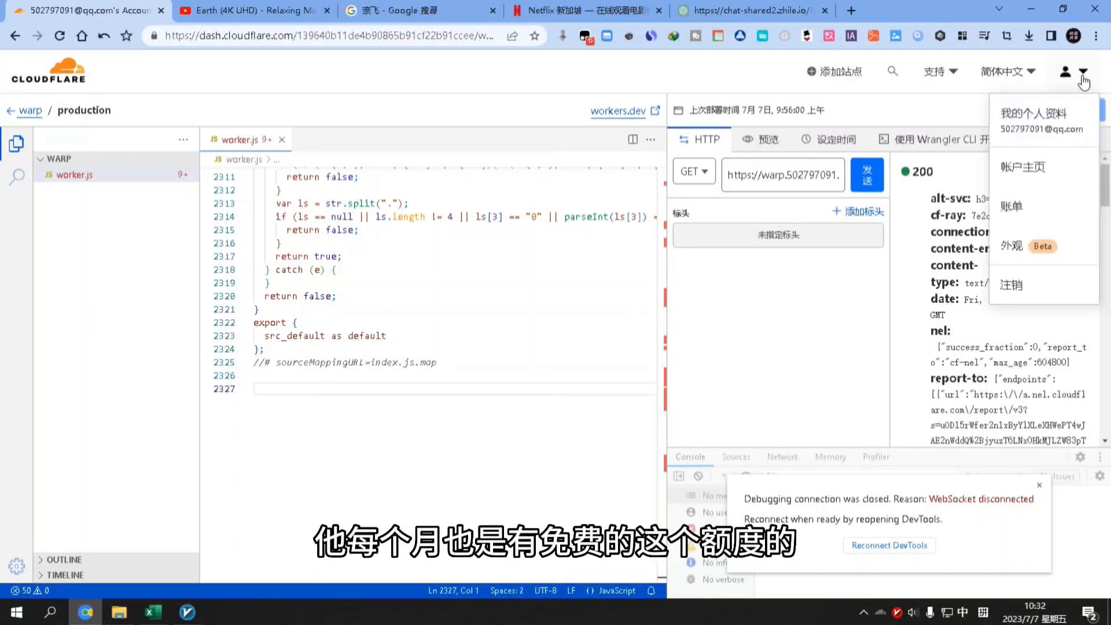
pyautogui.click(1033, 171)
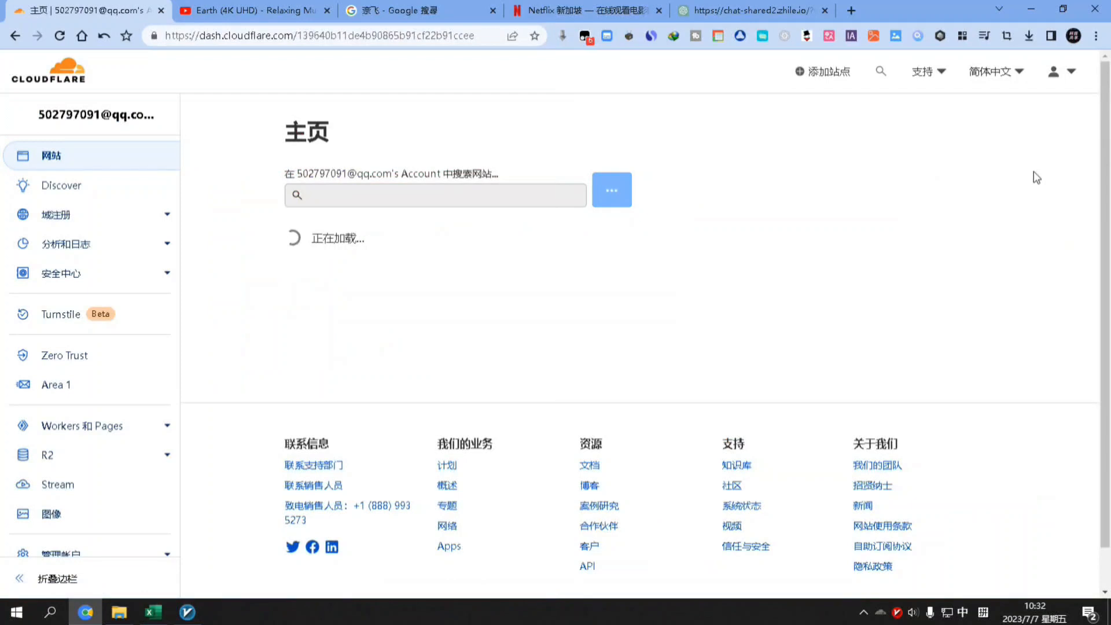
pyautogui.click(103, 436)
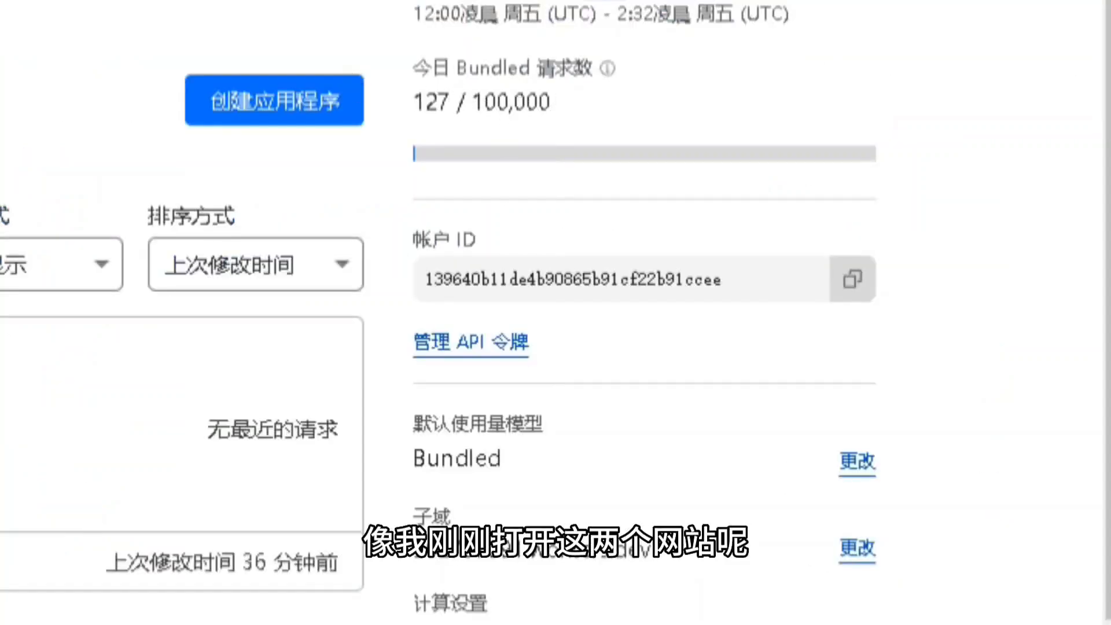
# Highlight today's request usage: 127 requests of the 100,000 daily limit
pyautogui.moveTo(544, 104); pyautogui.dragTo(484, 116)
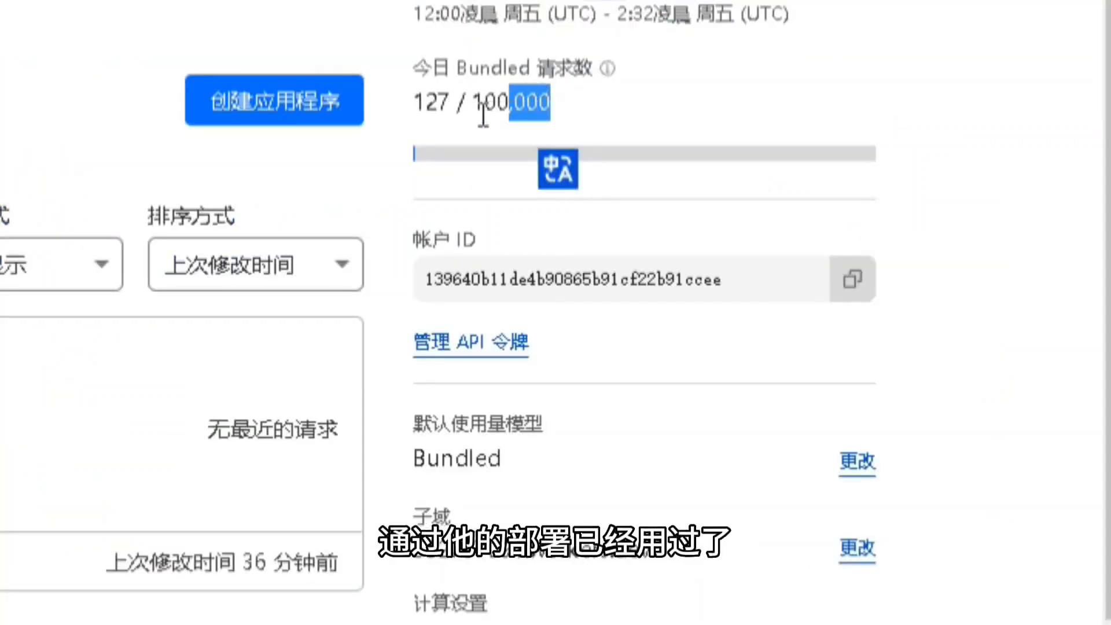
pyautogui.click(421, 113)
pyautogui.doubleClick(422, 112)
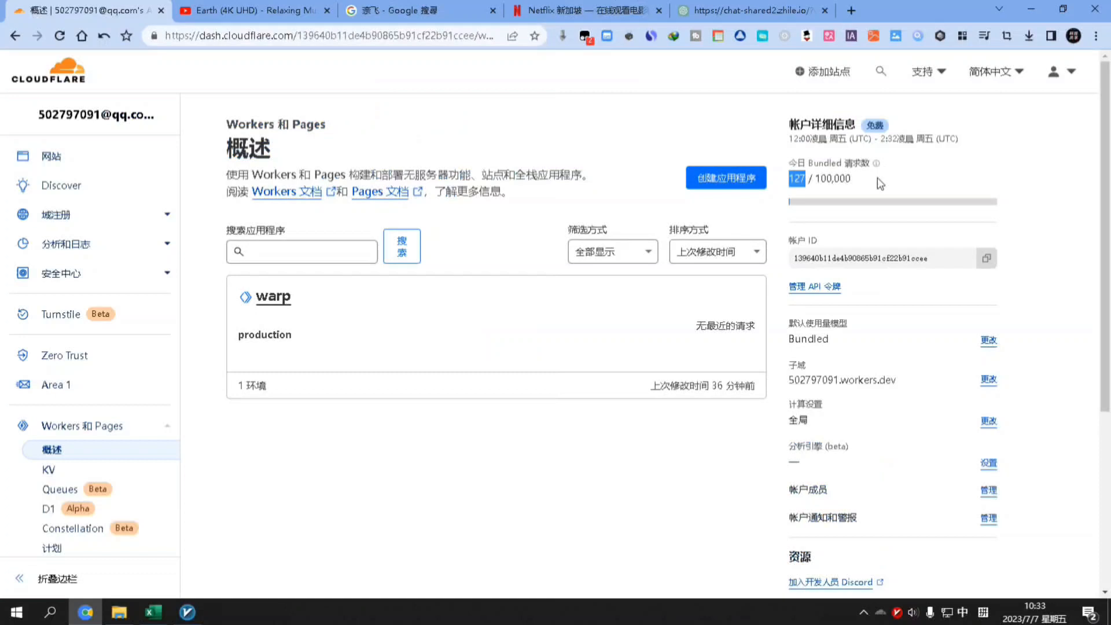
pyautogui.click(609, 100)
pyautogui.moveTo(853, 178); pyautogui.dragTo(757, 184)
pyautogui.click(901, 186)
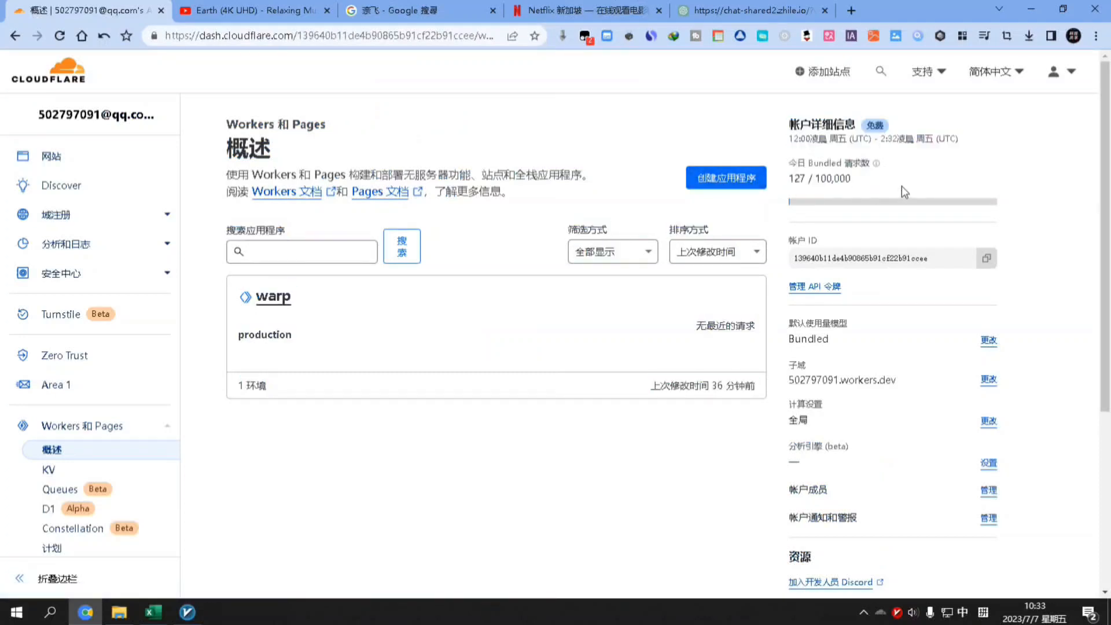